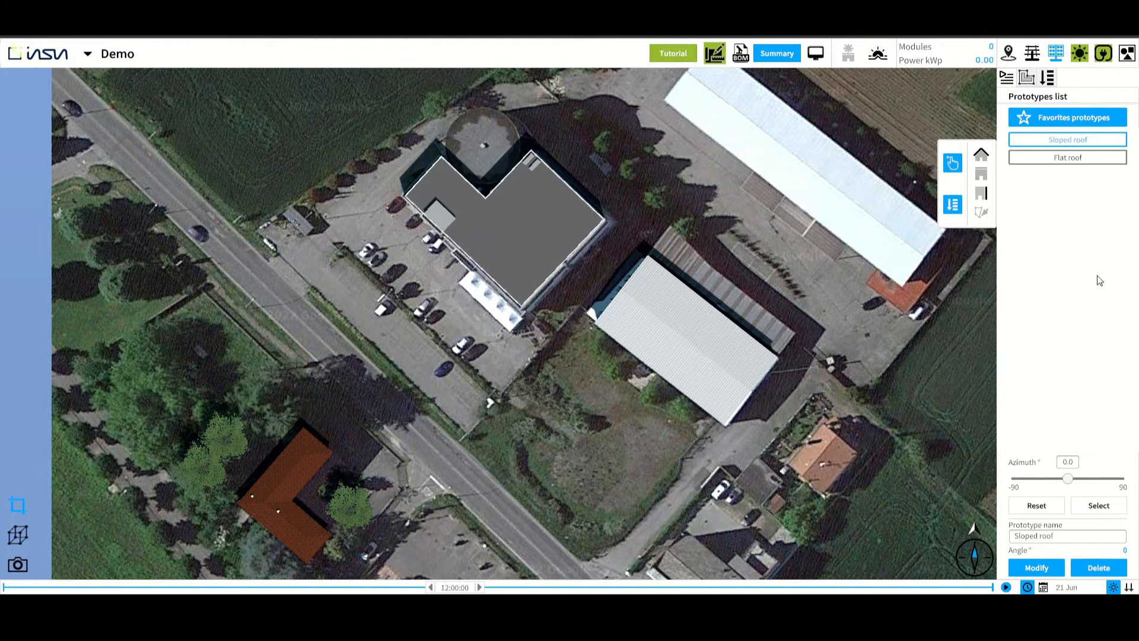
Choose the Sloped roof prototype, place a first module on the warehouse's sloped roof and move it near the roof's upper corner
{"action": "left_click", "coordinate": [1084, 157]}
{"action": "left_click", "coordinate": [1084, 140]}
{"action": "scroll", "coordinate": [783, 198], "scroll_direction": "up", "scroll_amount": 5}
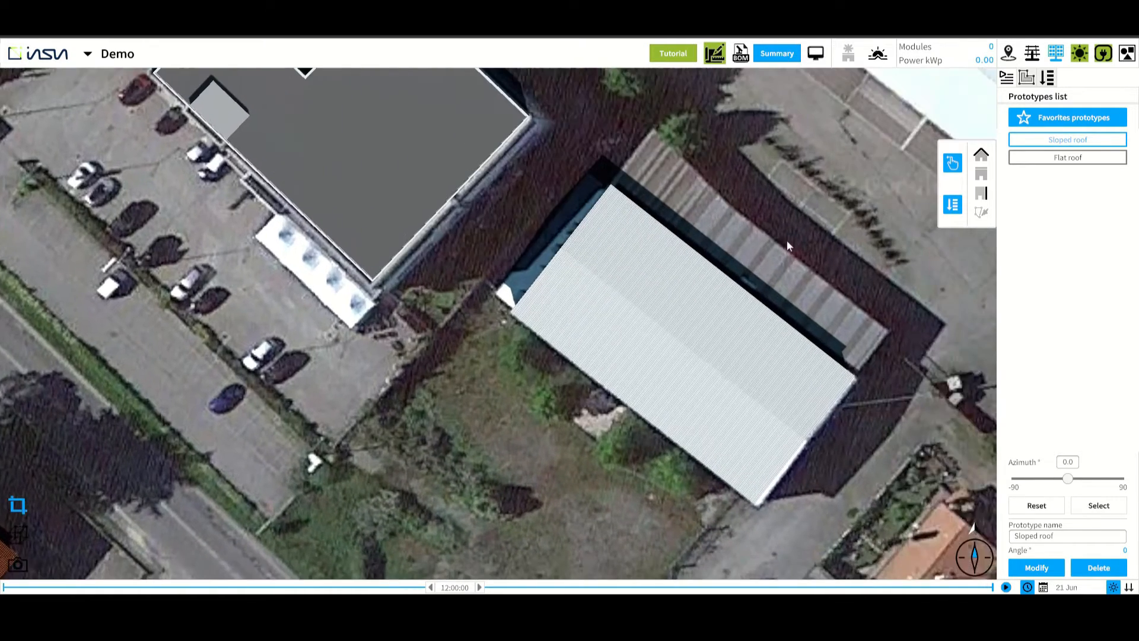
{"action": "scroll", "coordinate": [789, 266], "scroll_direction": "up", "scroll_amount": 2}
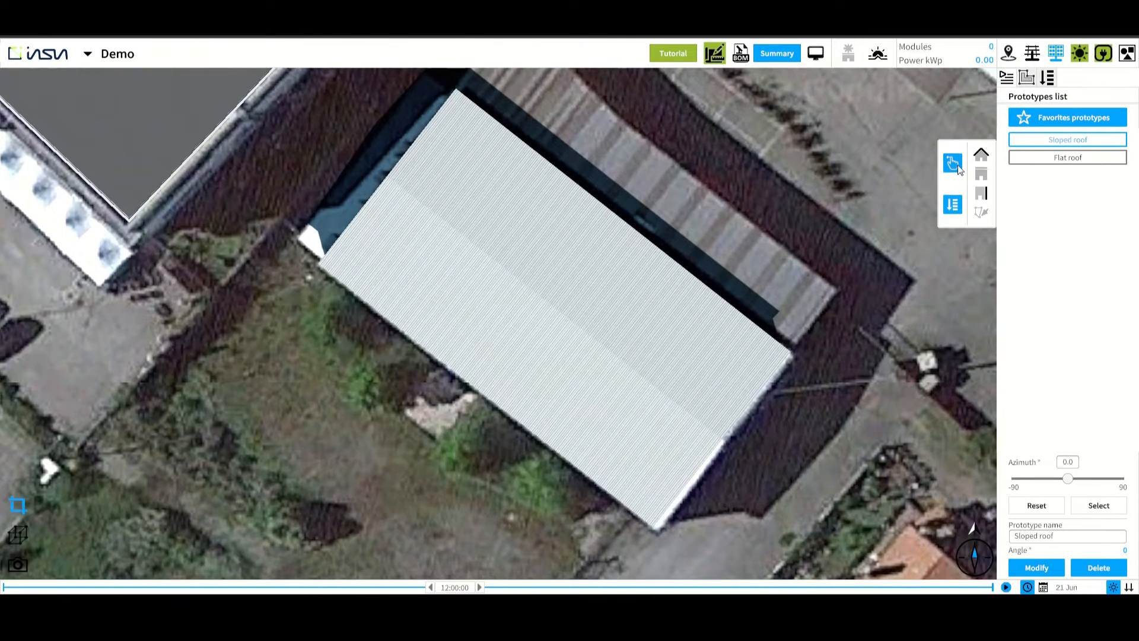
{"action": "left_click", "coordinate": [958, 167]}
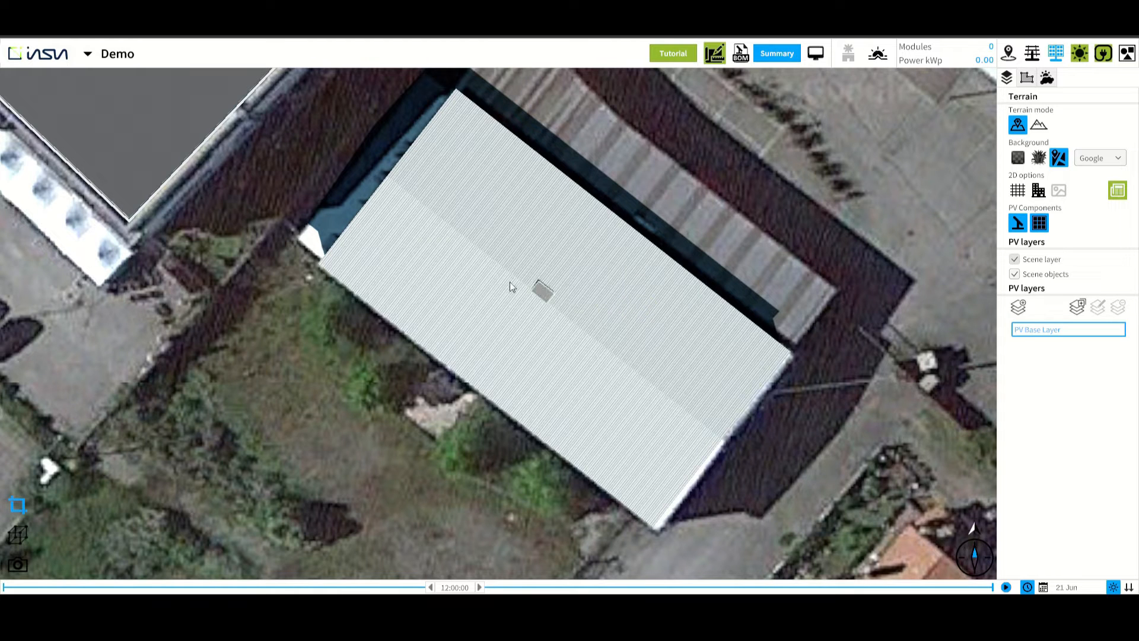
{"action": "left_click", "coordinate": [378, 198]}
{"action": "scroll", "coordinate": [337, 188], "scroll_direction": "up", "scroll_amount": 5}
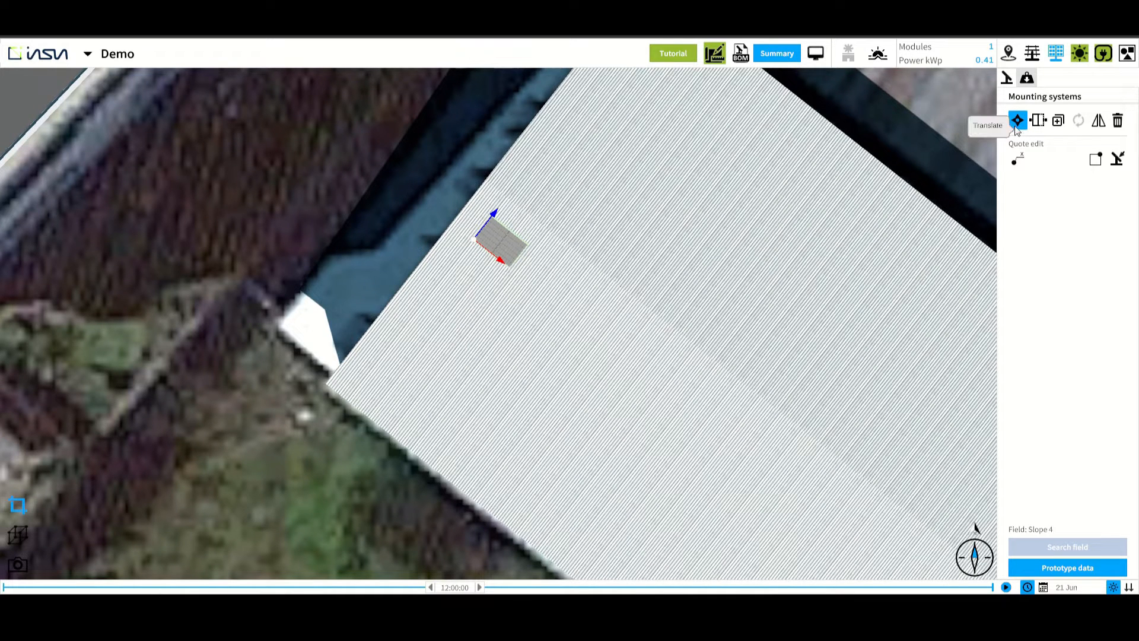
{"action": "left_click_drag", "start_coordinate": [494, 213], "coordinate": [508, 234]}
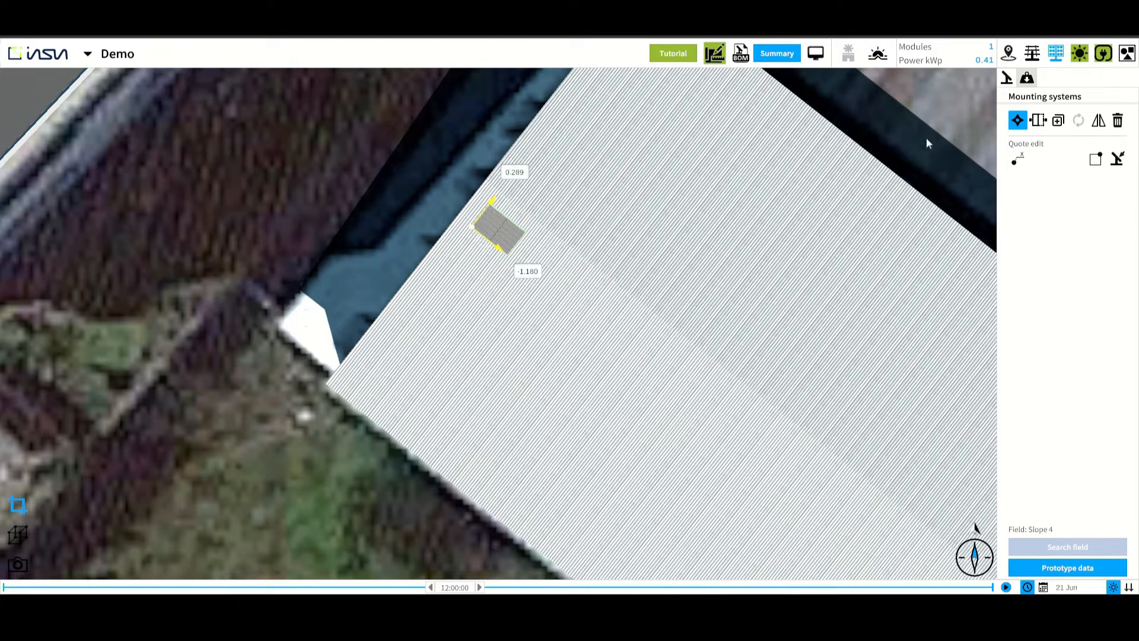
Stretch the module into a single row of 8 modules along the roof
{"action": "left_click", "coordinate": [1037, 120]}
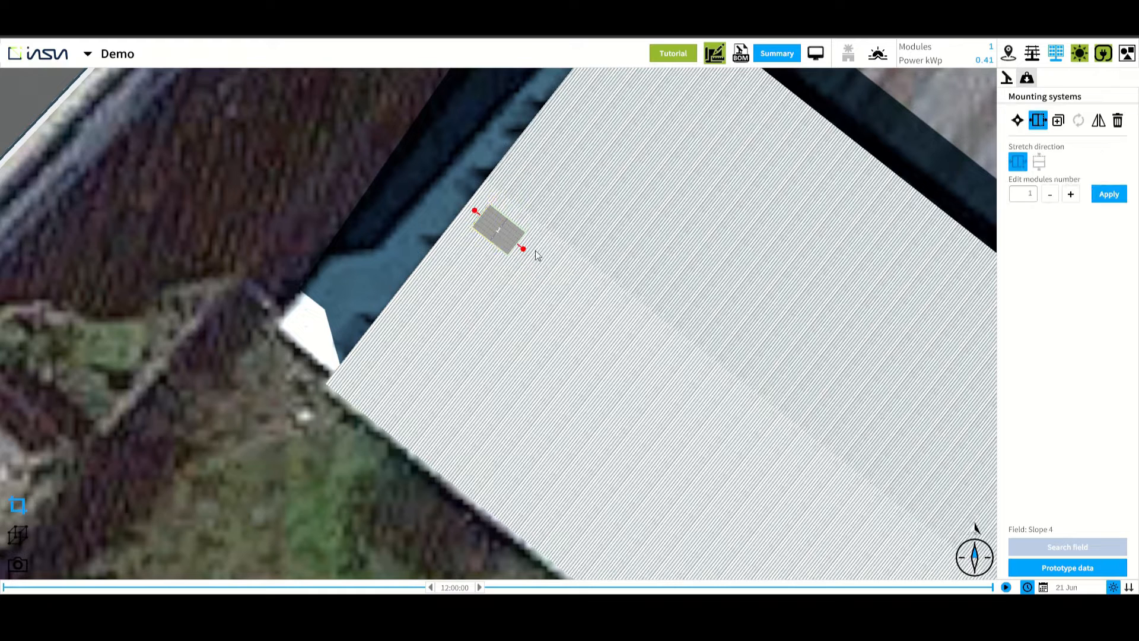
{"action": "left_click_drag", "start_coordinate": [525, 251], "coordinate": [724, 408]}
{"action": "left_click_drag", "start_coordinate": [648, 368], "coordinate": [568, 287]}
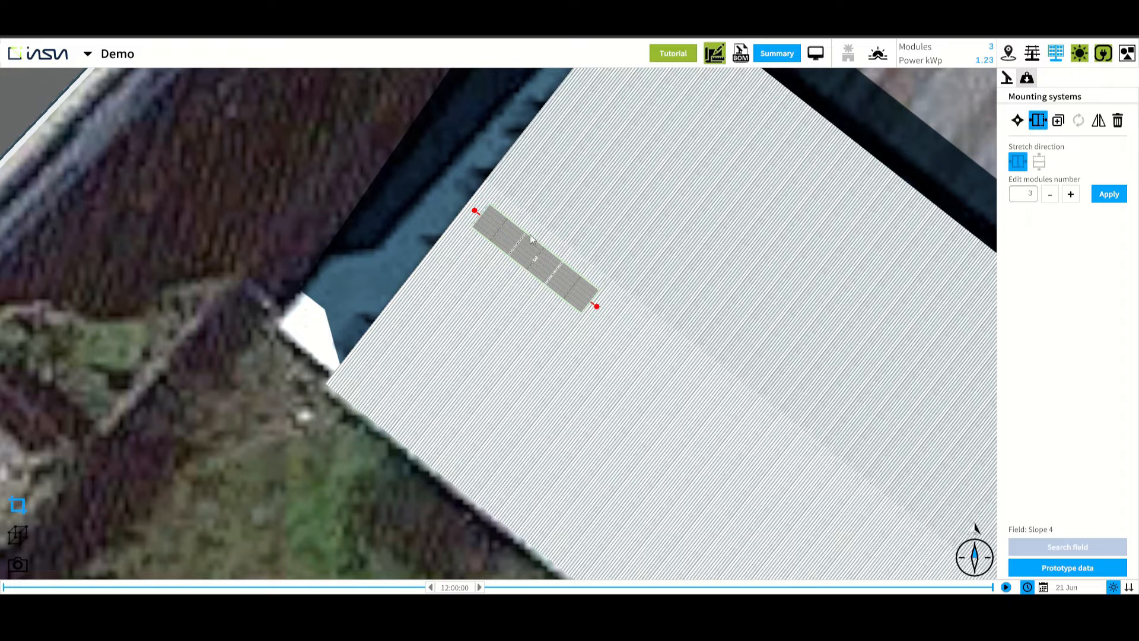
{"action": "left_click", "coordinate": [1071, 196]}
{"action": "left_click", "coordinate": [1071, 196]}
{"action": "left_click", "coordinate": [1104, 197]}
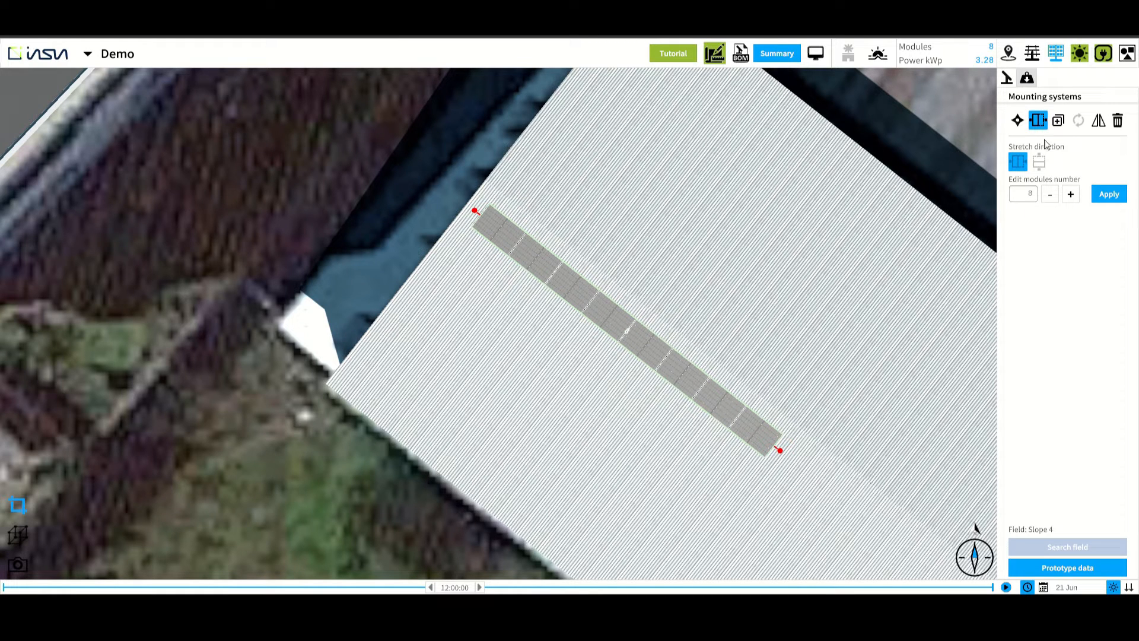
Duplicate the row downslope into six parallel rows about 1.134 m apart
{"action": "left_click", "coordinate": [1060, 121]}
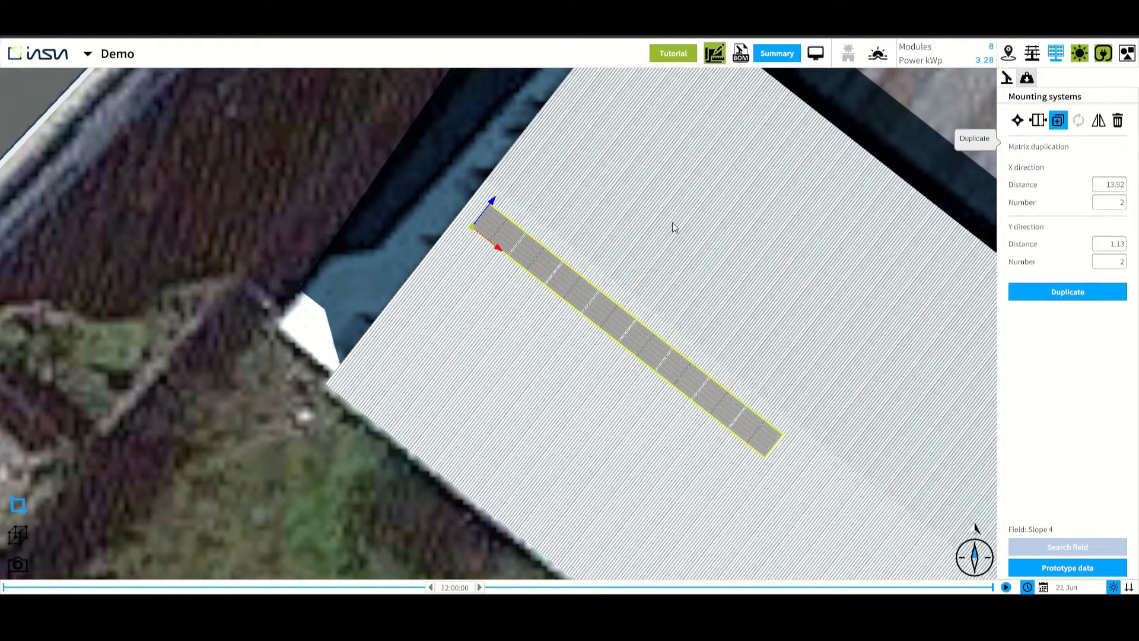
{"action": "left_click_drag", "start_coordinate": [490, 200], "coordinate": [477, 216]}
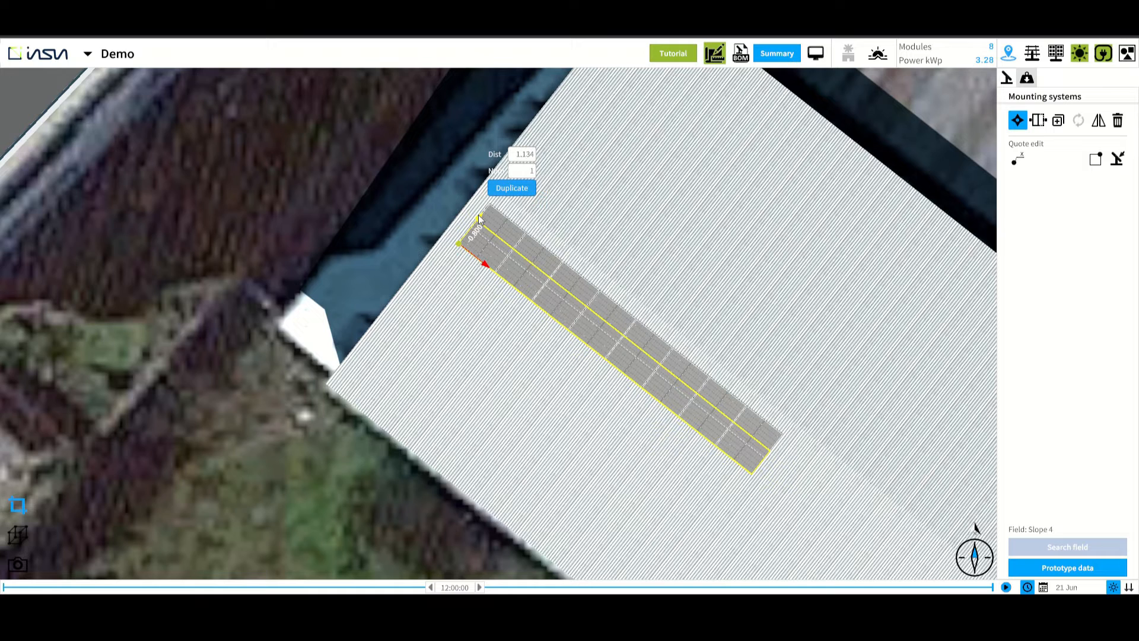
{"action": "left_click", "coordinate": [525, 172]}
{"action": "left_click", "coordinate": [509, 191]}
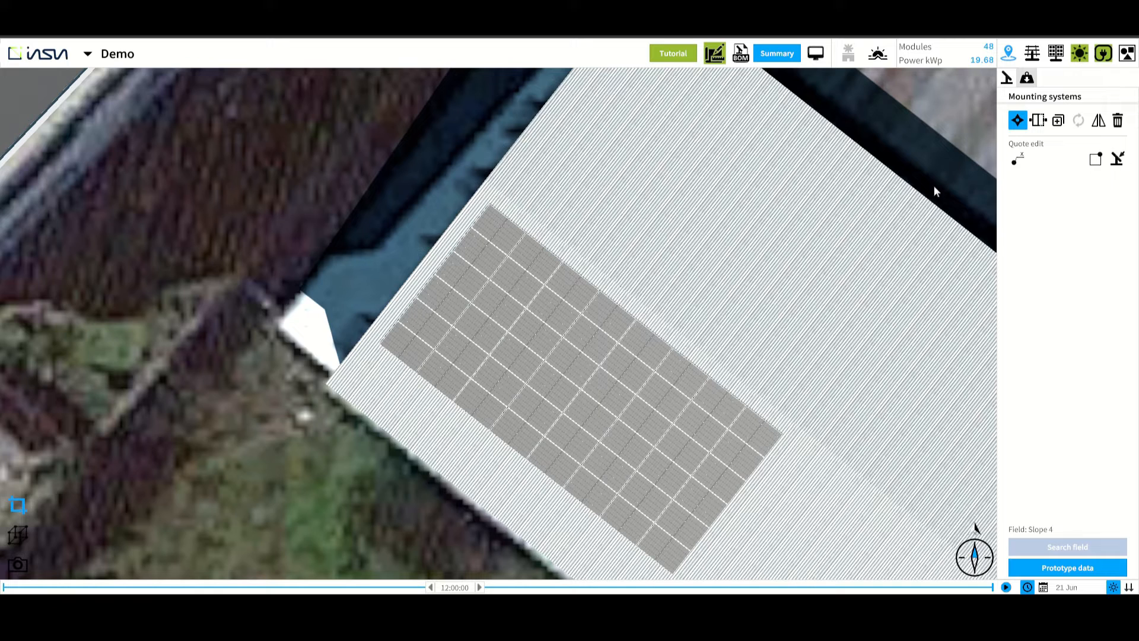
Use quote edit to set the module rows' distance from the roof's upper edge to 1.00 m
{"action": "left_click", "coordinate": [1019, 159]}
{"action": "left_click", "coordinate": [493, 232]}
{"action": "left_click", "coordinate": [1018, 160]}
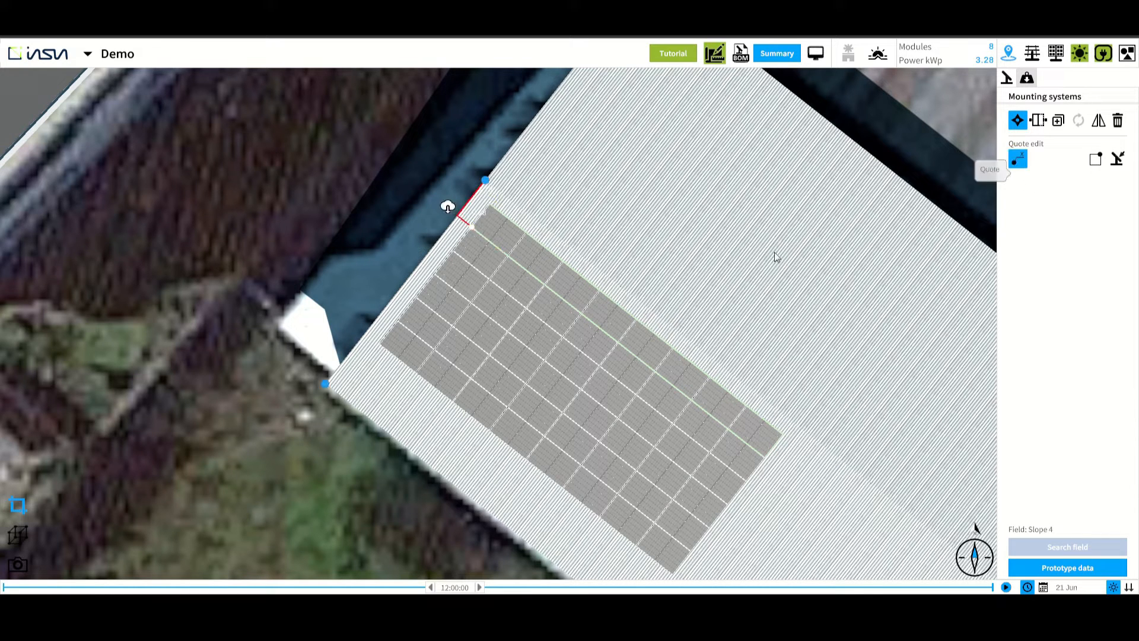
{"action": "left_click", "coordinate": [467, 251]}
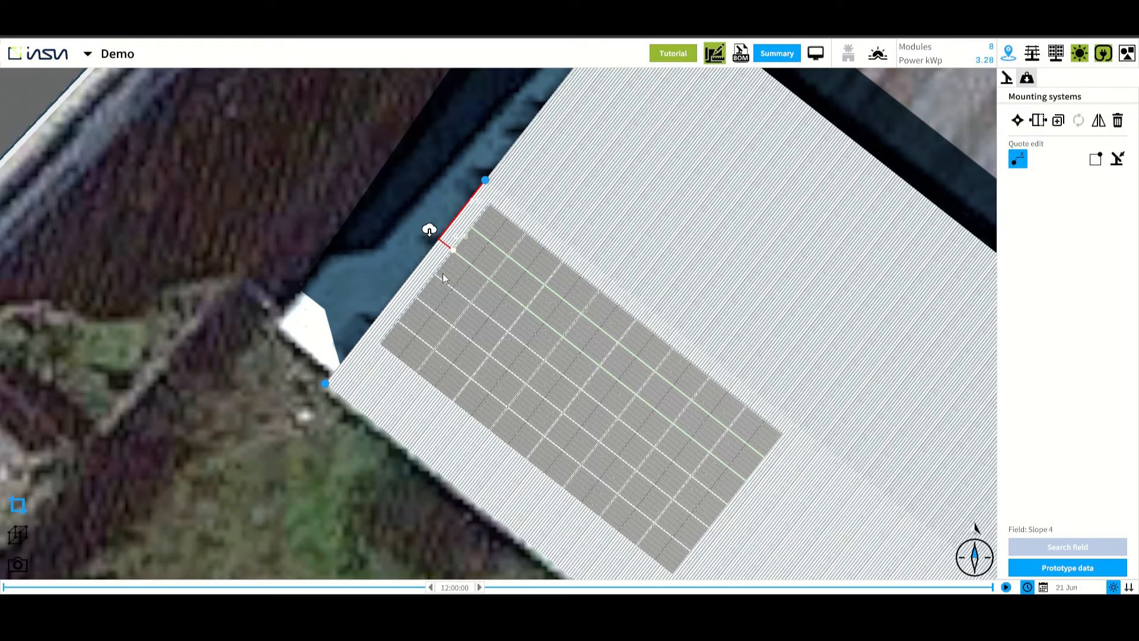
{"action": "scroll", "coordinate": [446, 237], "scroll_direction": "up", "scroll_amount": 3}
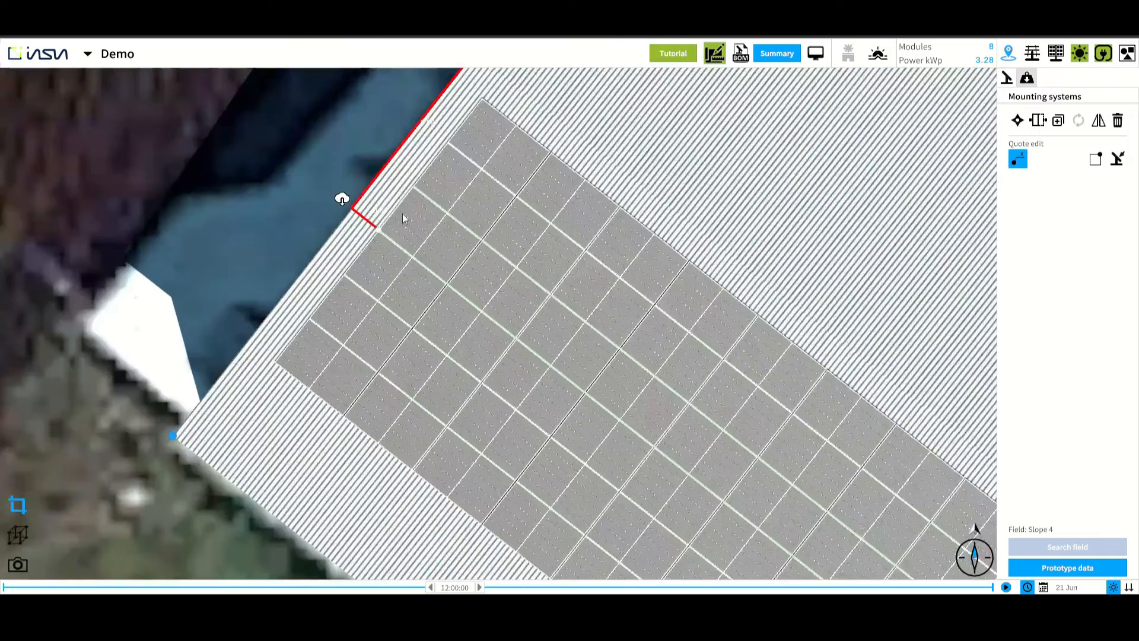
{"action": "scroll", "coordinate": [403, 221], "scroll_direction": "up", "scroll_amount": 2}
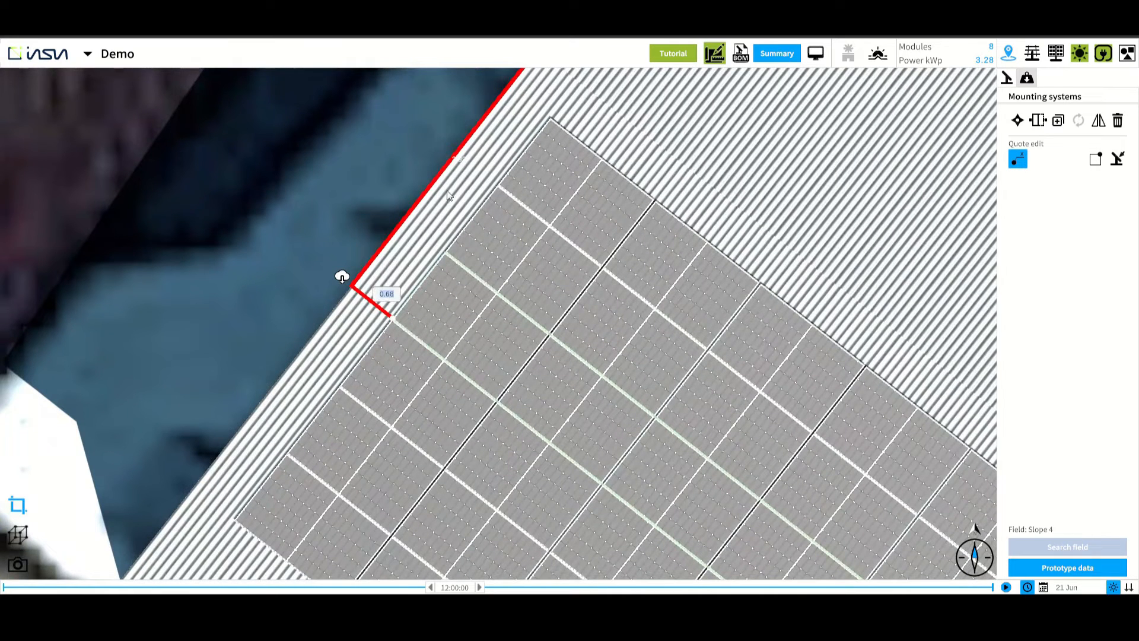
{"action": "left_click", "coordinate": [458, 161]}
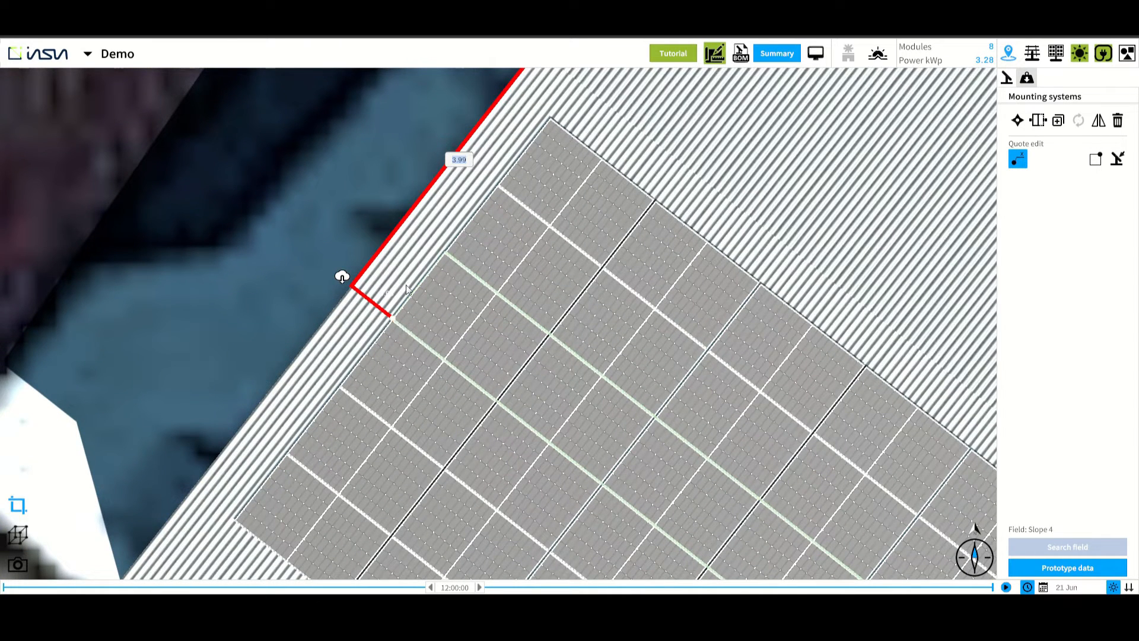
{"action": "left_click", "coordinate": [391, 296]}
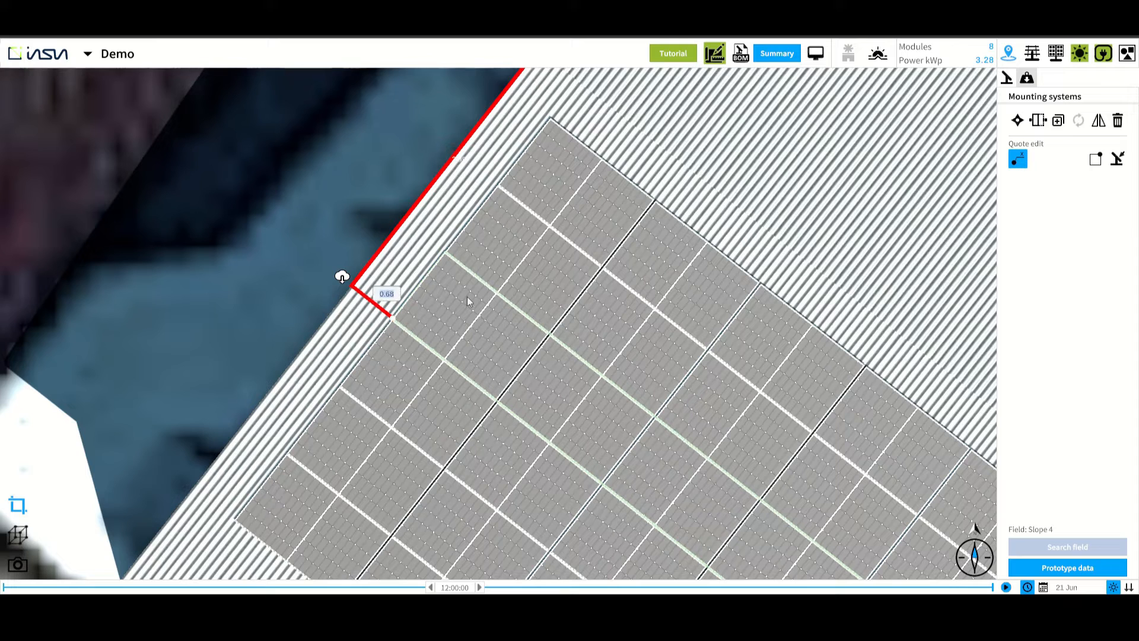
{"action": "key", "text": "Return"}
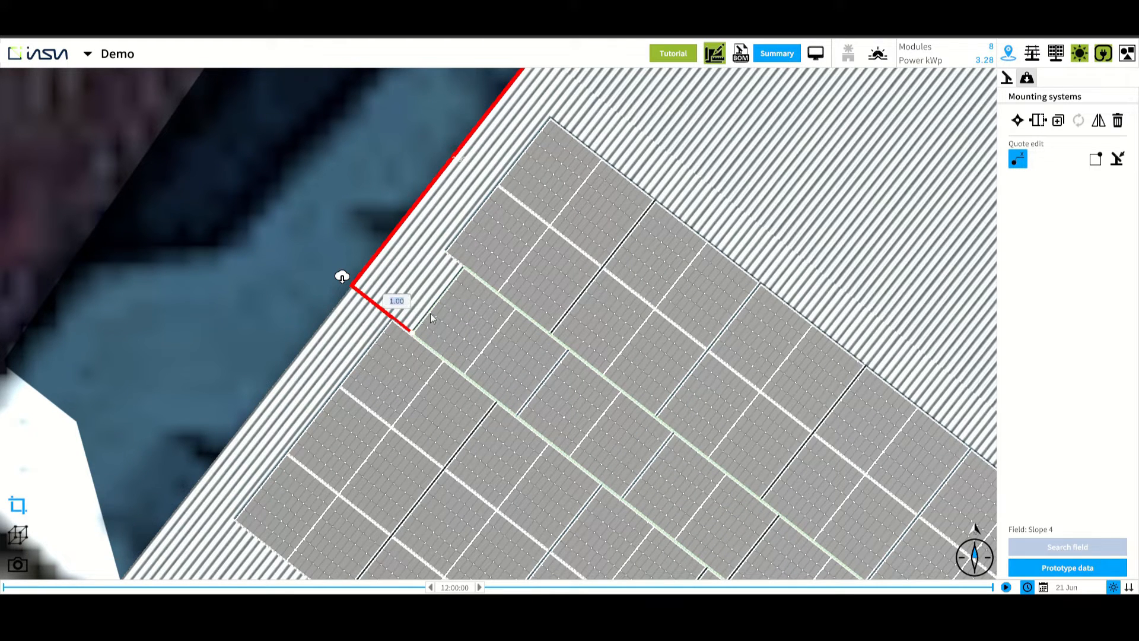
{"action": "key", "text": "Return"}
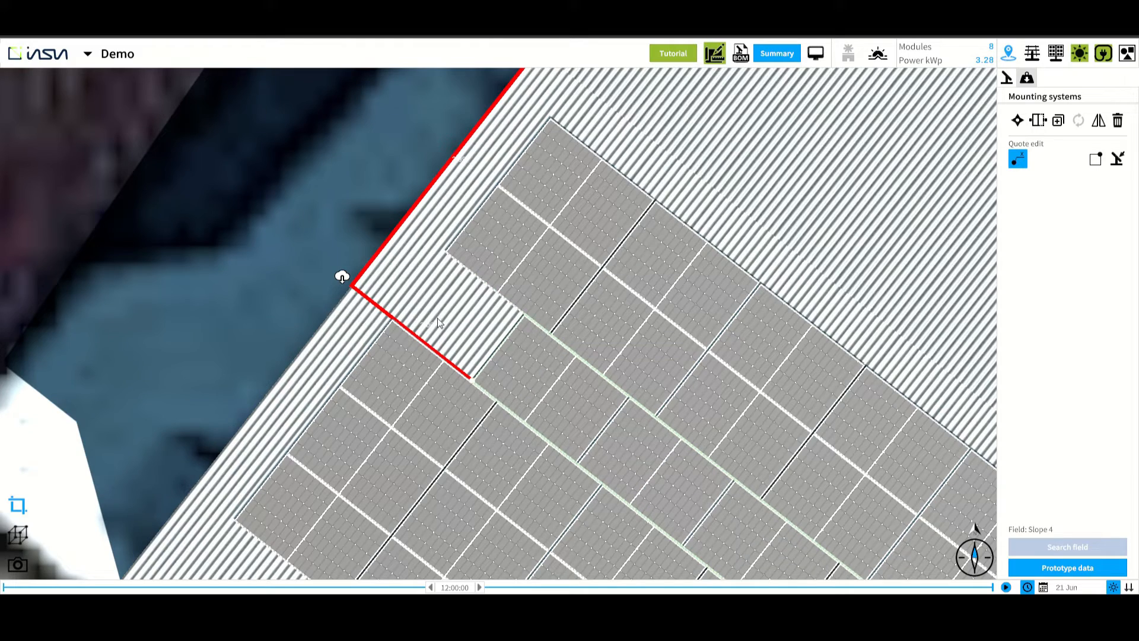
{"action": "key", "text": "Escape"}
Review the resulting module layout on the warehouse roof
{"action": "scroll", "coordinate": [522, 356], "scroll_direction": "down", "scroll_amount": 5}
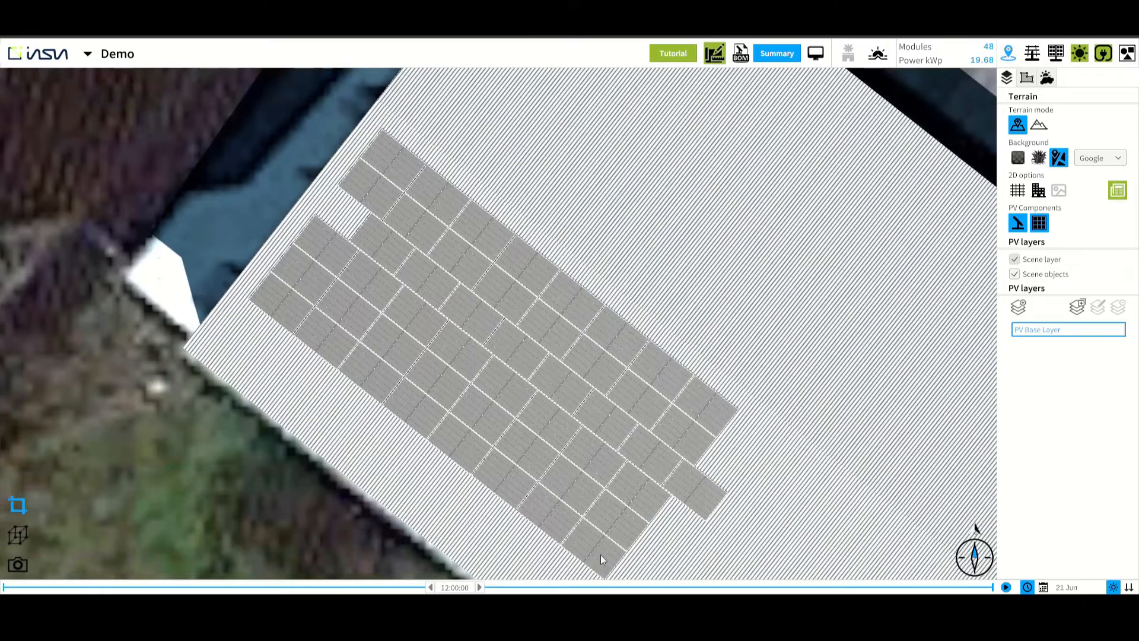
{"action": "left_click", "coordinate": [600, 554]}
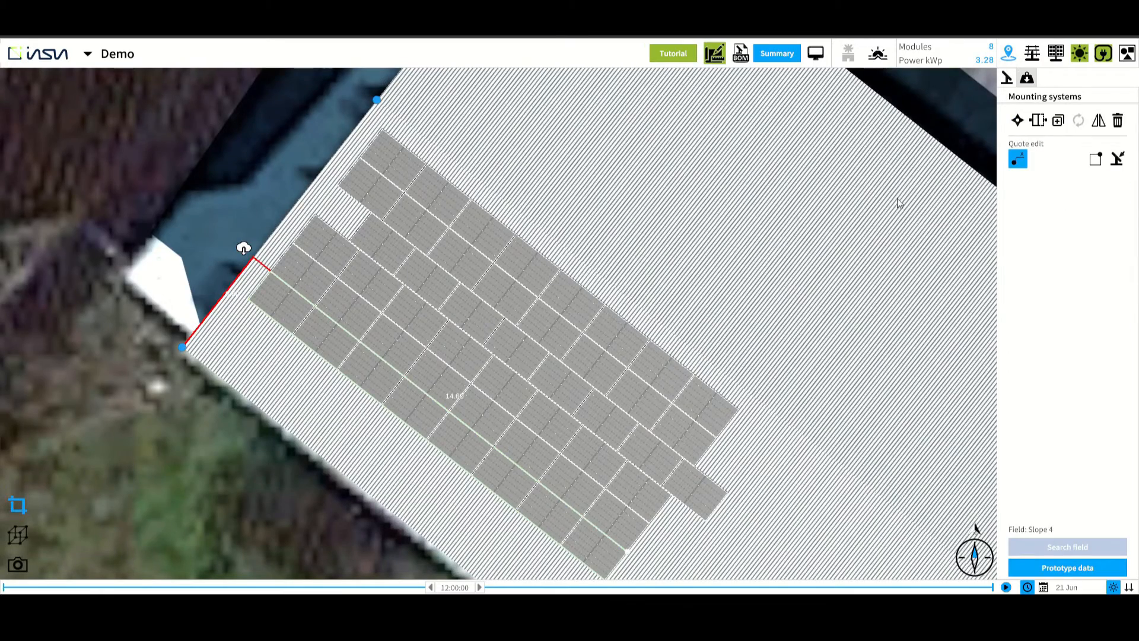
{"action": "scroll", "coordinate": [494, 304], "scroll_direction": "down", "scroll_amount": 2}
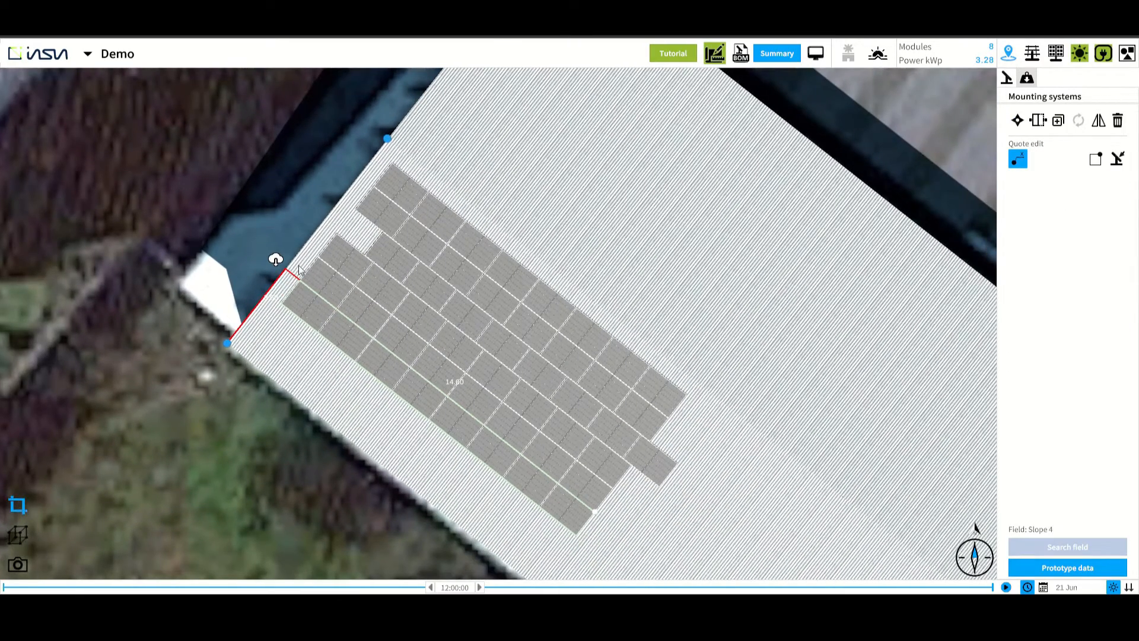
{"action": "scroll", "coordinate": [432, 265], "scroll_direction": "down", "scroll_amount": 1}
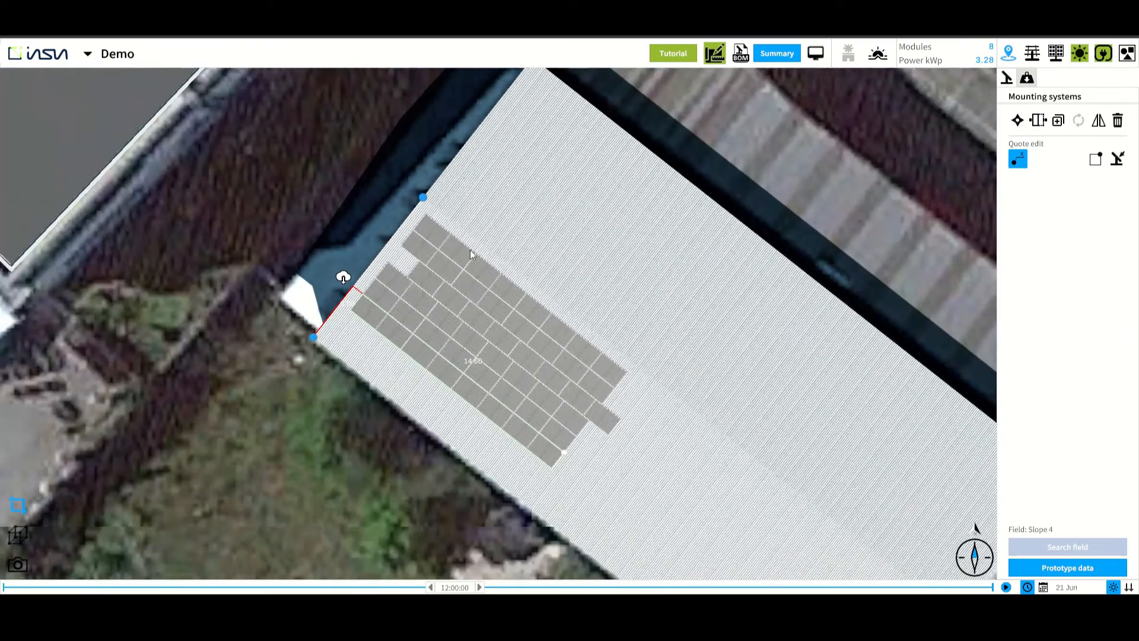
{"action": "left_click", "coordinate": [755, 158]}
{"action": "scroll", "coordinate": [754, 168], "scroll_direction": "down", "scroll_amount": 1}
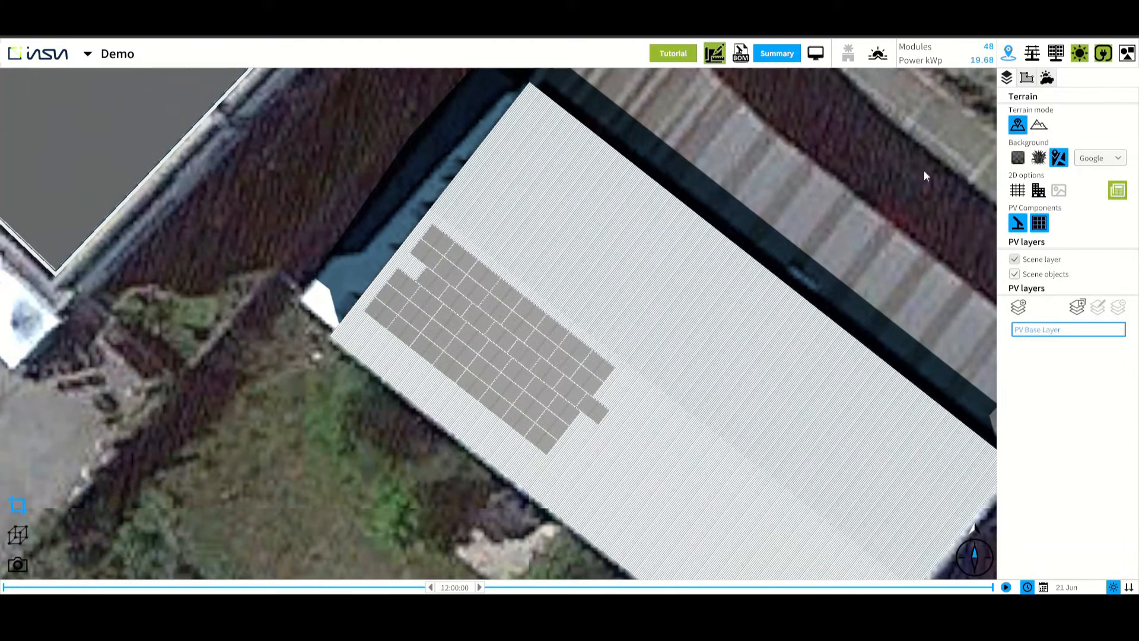
Choose the Flat roof prototype and place a module in the middle of the office building's flat roof
{"action": "left_click", "coordinate": [1056, 53]}
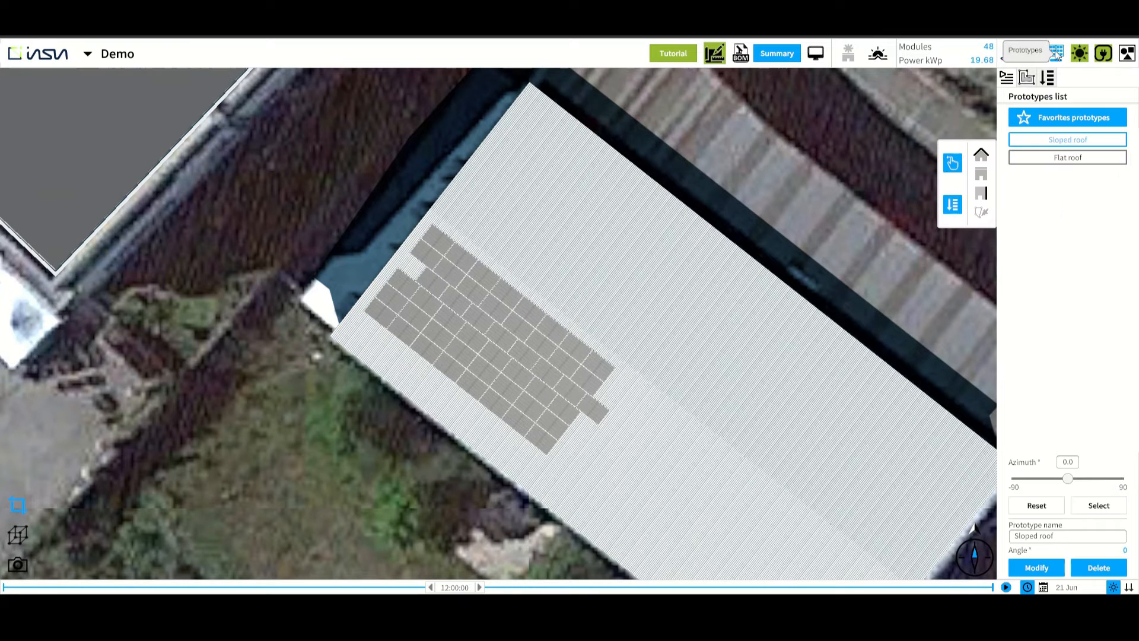
{"action": "left_click", "coordinate": [1054, 162]}
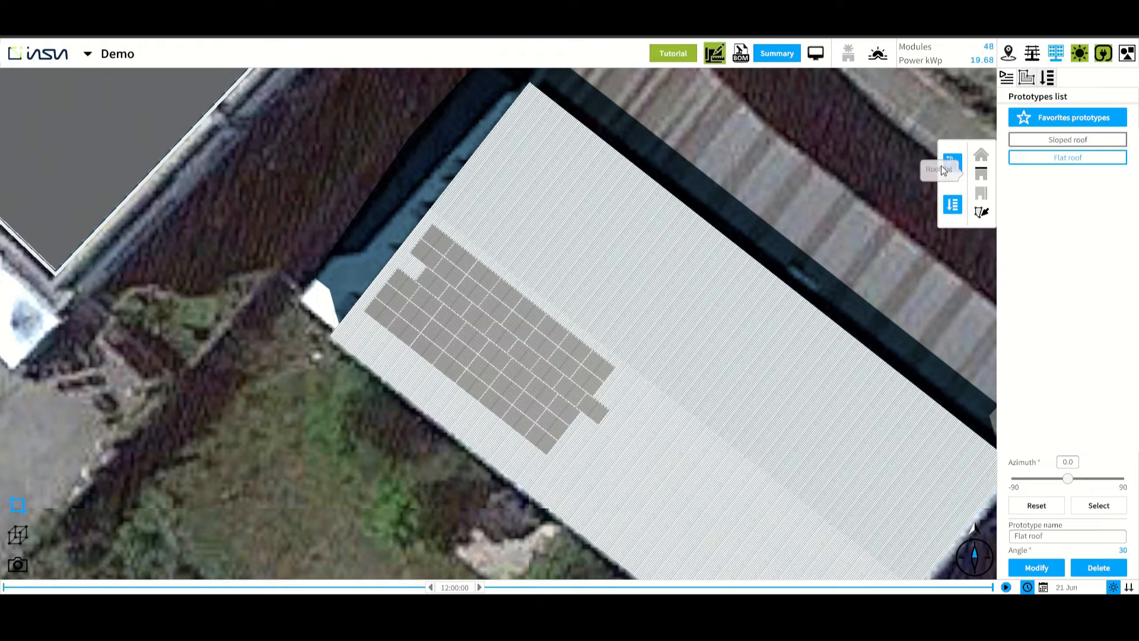
{"action": "scroll", "coordinate": [298, 119], "scroll_direction": "down", "scroll_amount": 2}
{"action": "left_click_drag", "start_coordinate": [298, 118], "coordinate": [336, 153]}
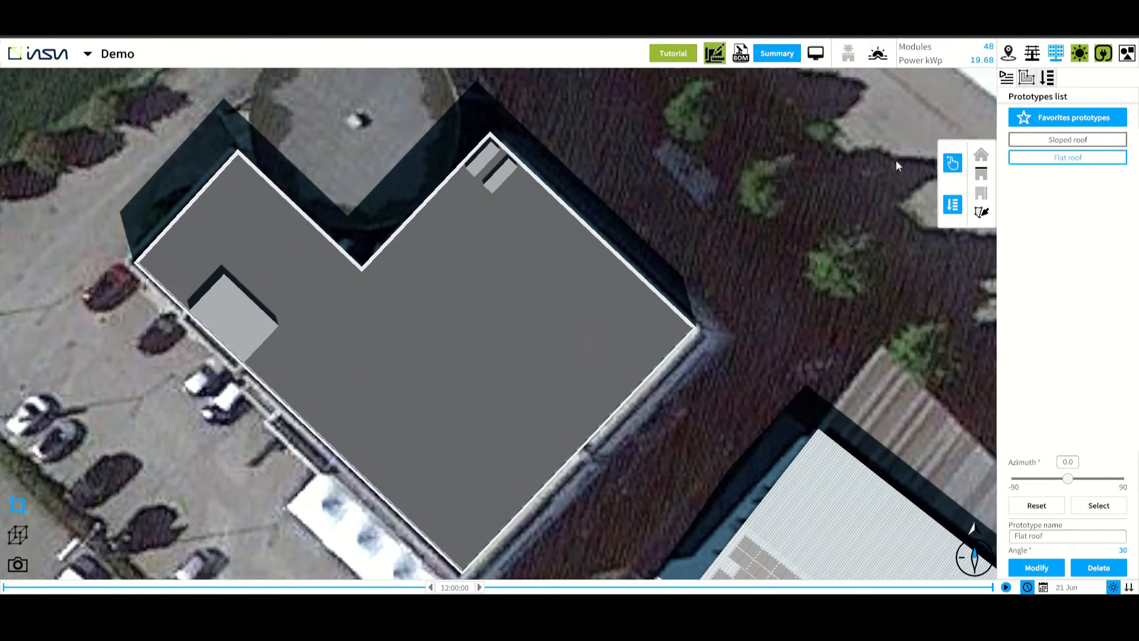
{"action": "left_click", "coordinate": [953, 168]}
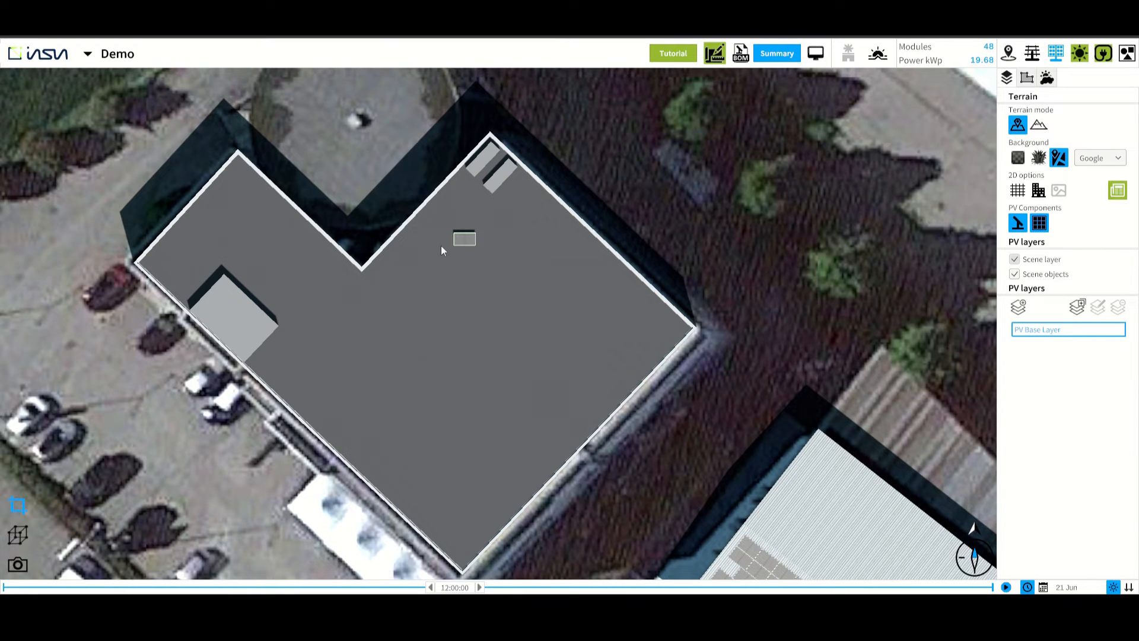
{"action": "left_click", "coordinate": [380, 302]}
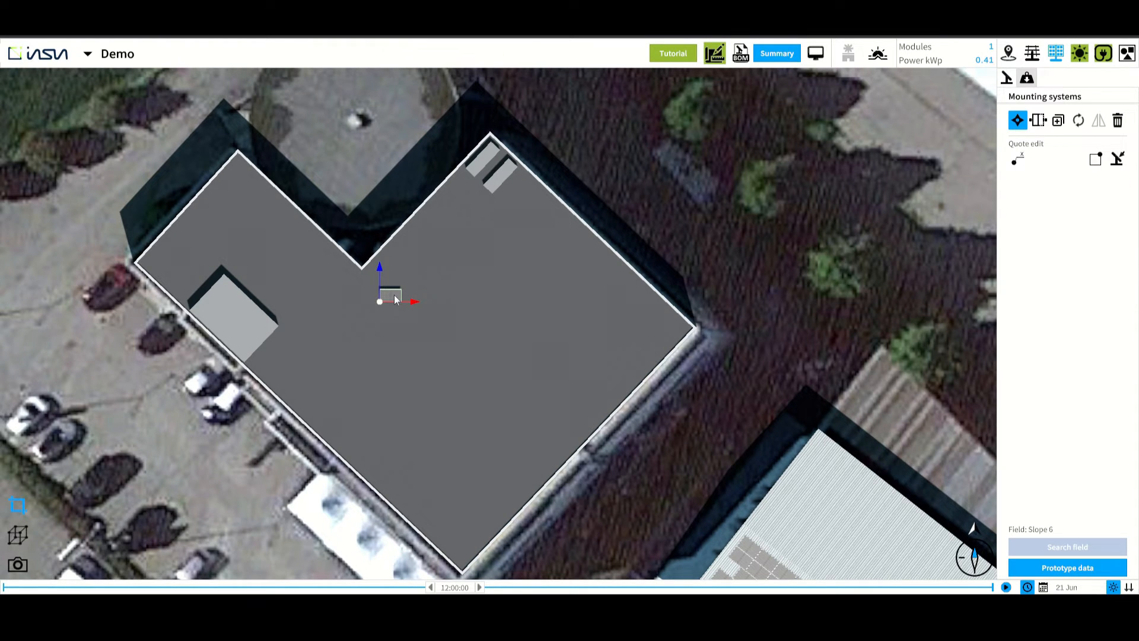
{"action": "left_click", "coordinate": [684, 221]}
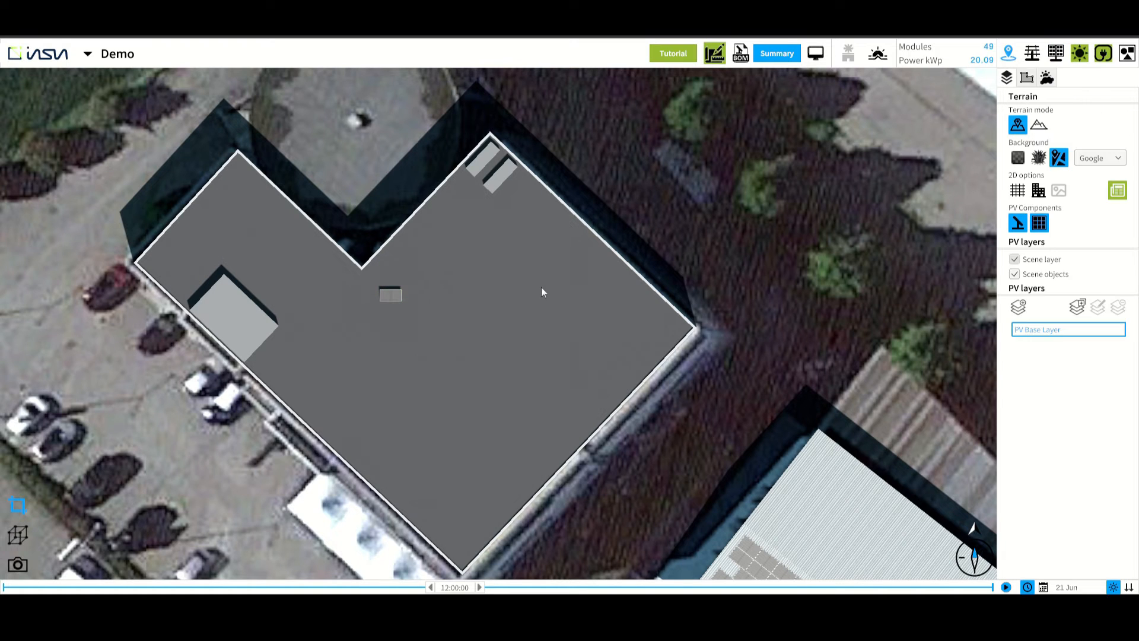
Adjust the flat-roof prototype's azimuth and place another module near the roof's western corner beside the annex
{"action": "left_click", "coordinate": [1056, 53]}
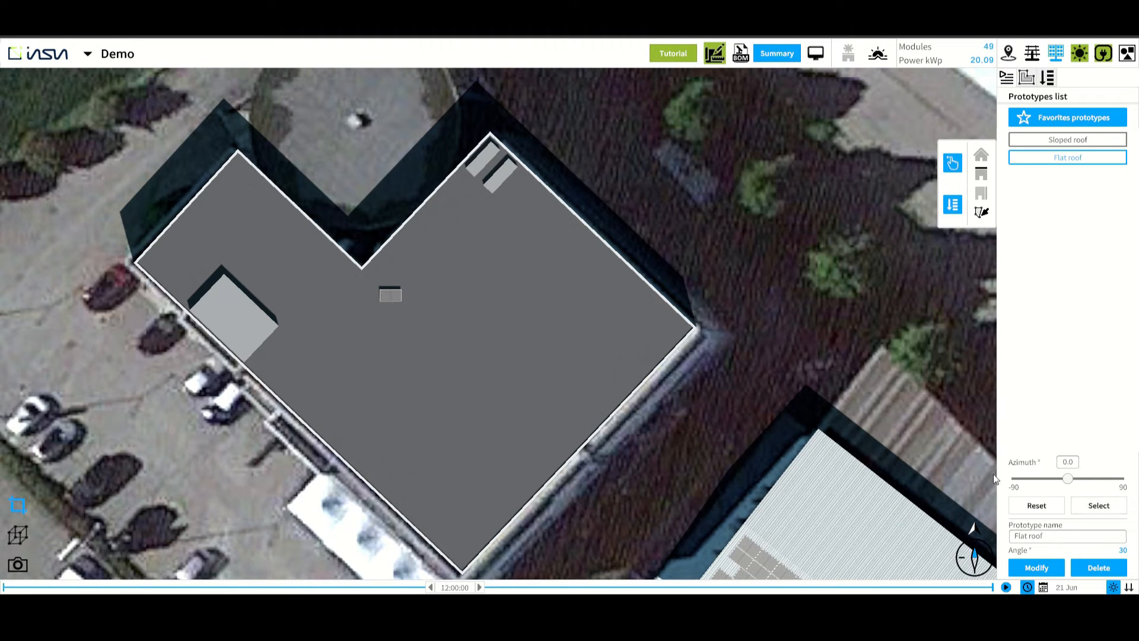
{"action": "mouse_move", "coordinate": [1067, 478]}
{"action": "left_mouse_down"}
{"action": "mouse_move", "coordinate": [1107, 479]}
{"action": "mouse_move", "coordinate": [988, 481]}
{"action": "mouse_move", "coordinate": [1067, 483]}
{"action": "left_mouse_up"}
{"action": "left_click", "coordinate": [1097, 507]}
{"action": "left_click_drag", "start_coordinate": [943, 176], "coordinate": [267, 302]}
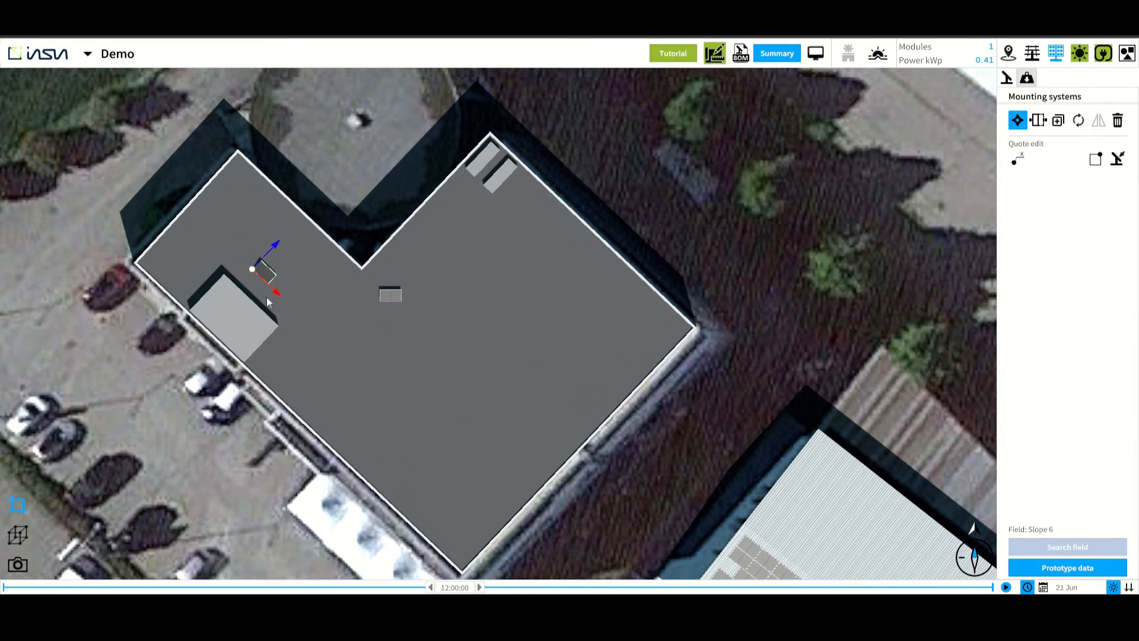
Stretch that corner module into a row of 8 modules parallel to the roof edge
{"action": "scroll", "coordinate": [241, 258], "scroll_direction": "up", "scroll_amount": 5}
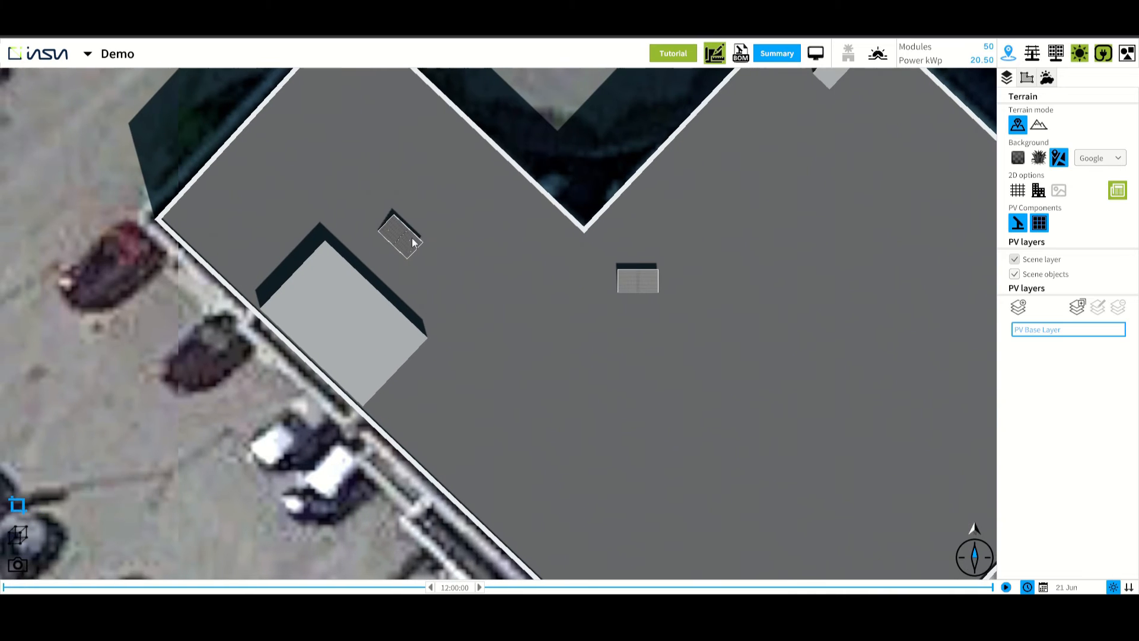
{"action": "left_click", "coordinate": [412, 240]}
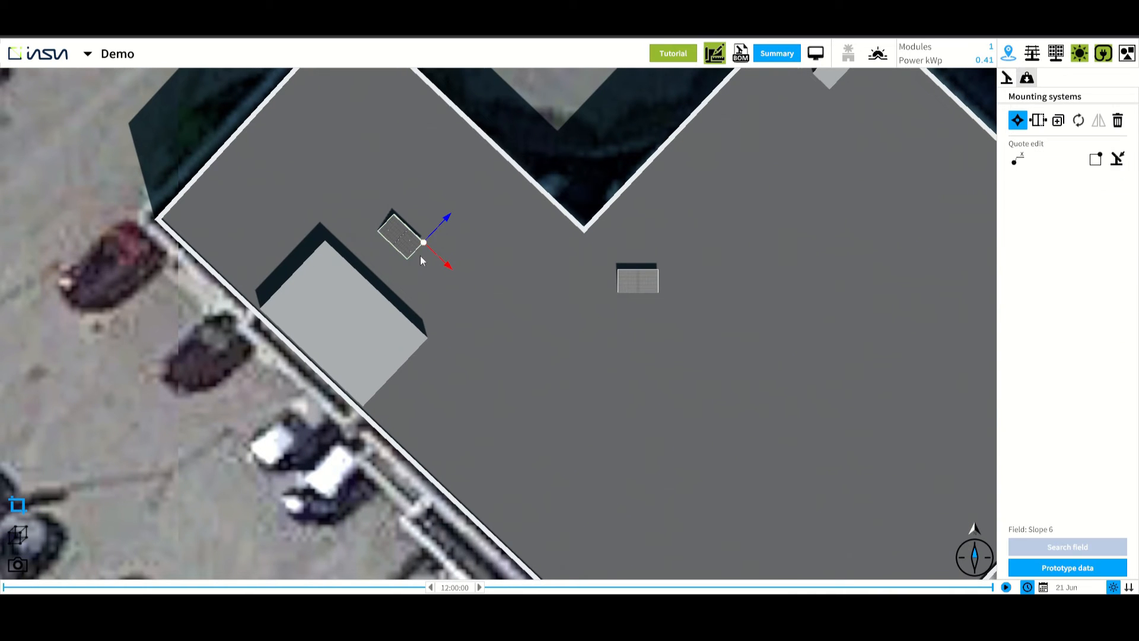
{"action": "left_click", "coordinate": [1038, 120]}
{"action": "left_click_drag", "start_coordinate": [422, 259], "coordinate": [656, 445]}
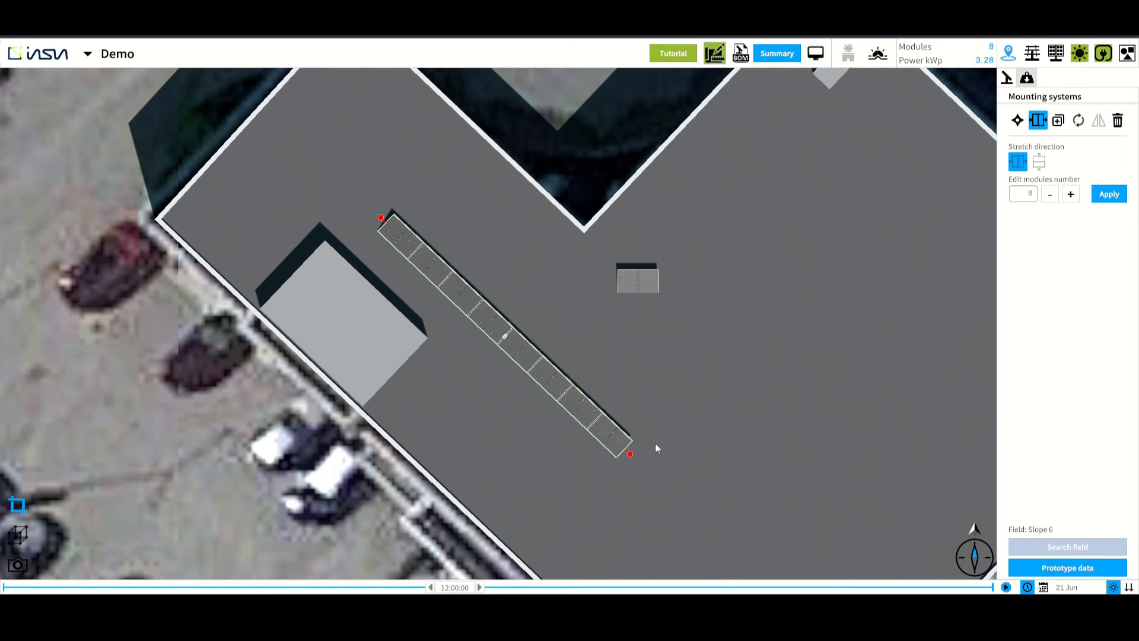
Duplicate the 8-module row twice alongside itself with a spacing of 0.997
{"action": "left_click", "coordinate": [1058, 120]}
{"action": "left_click", "coordinate": [401, 207]}
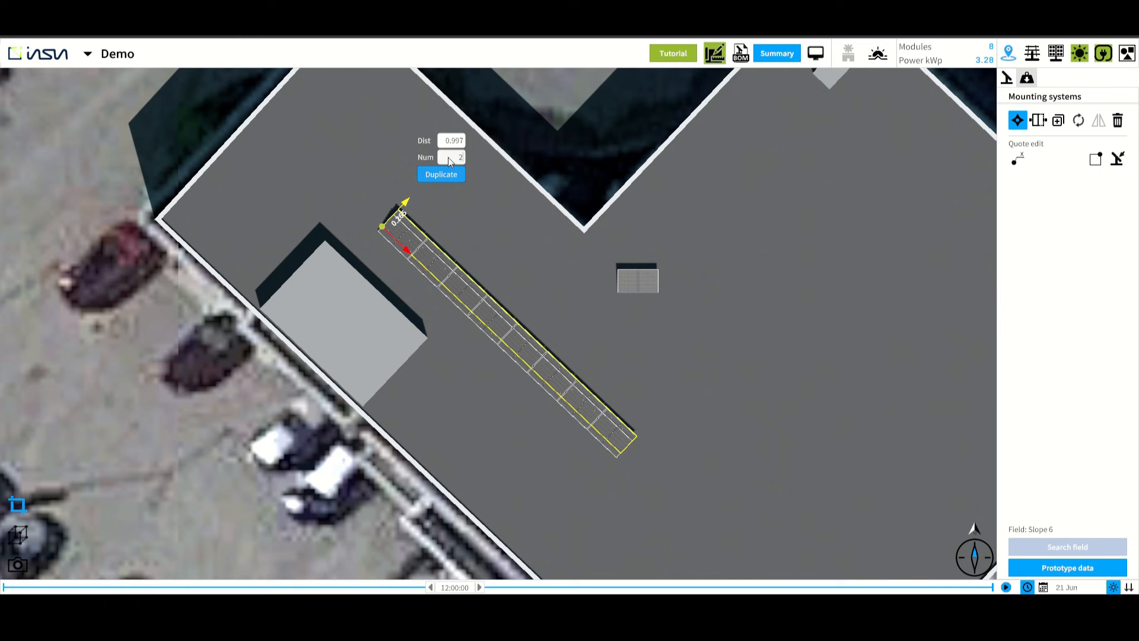
{"action": "left_click", "coordinate": [449, 173]}
Move the single module in the middle of the roof eastward and rotate it by about -4°
{"action": "left_click", "coordinate": [649, 283]}
{"action": "left_click_drag", "start_coordinate": [656, 293], "coordinate": [761, 303]}
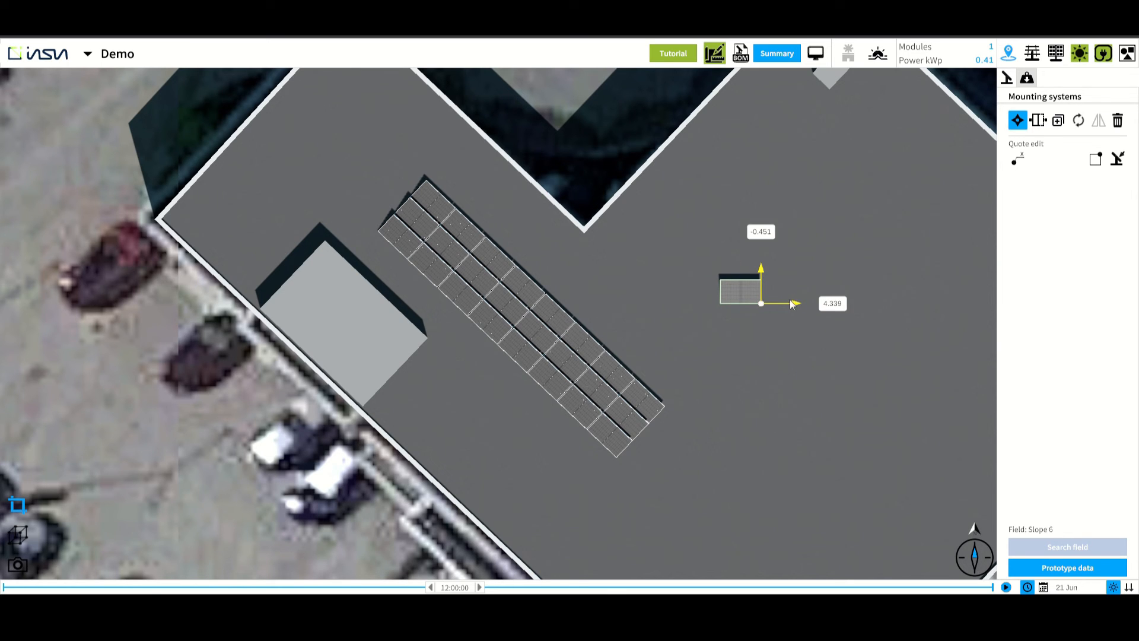
{"action": "left_click", "coordinate": [1076, 126]}
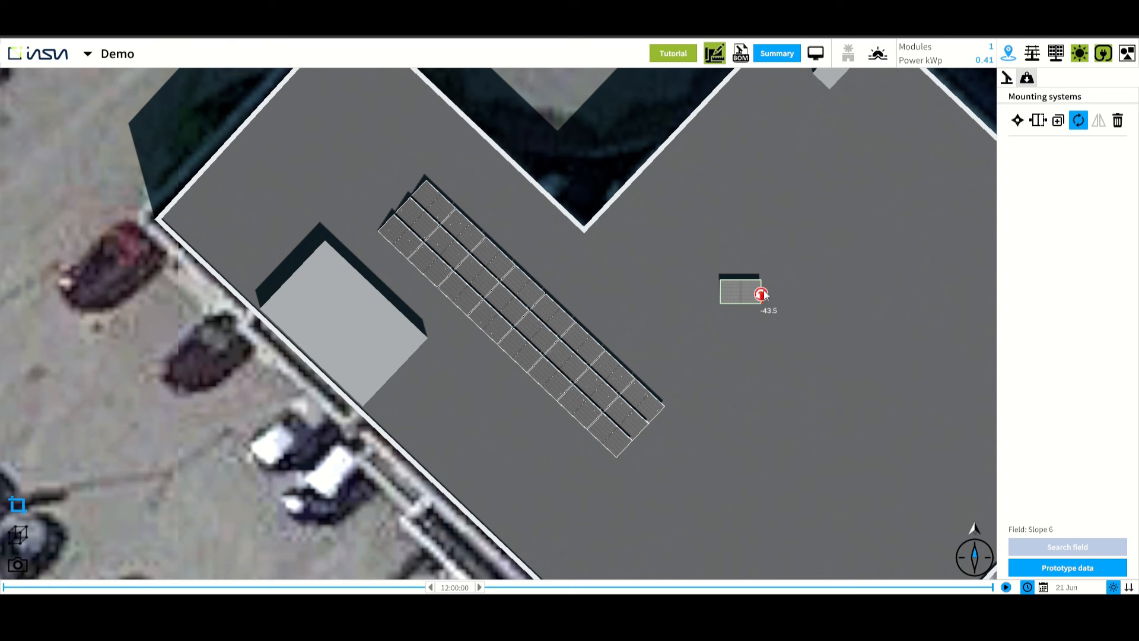
{"action": "left_click_drag", "start_coordinate": [764, 295], "coordinate": [834, 216]}
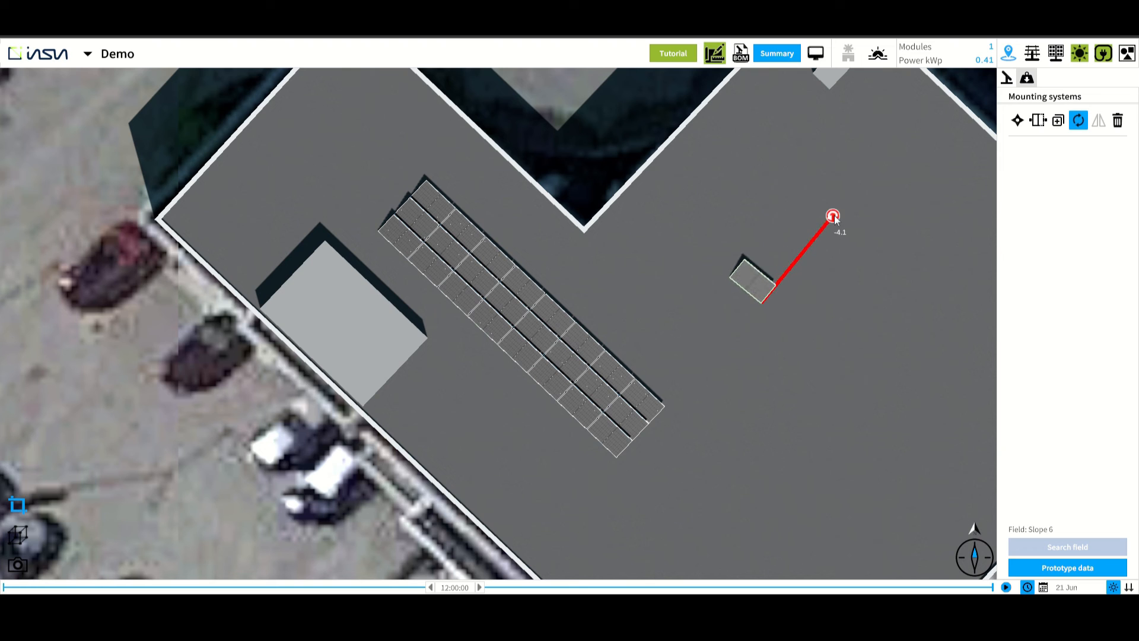
{"action": "left_click", "coordinate": [591, 147]}
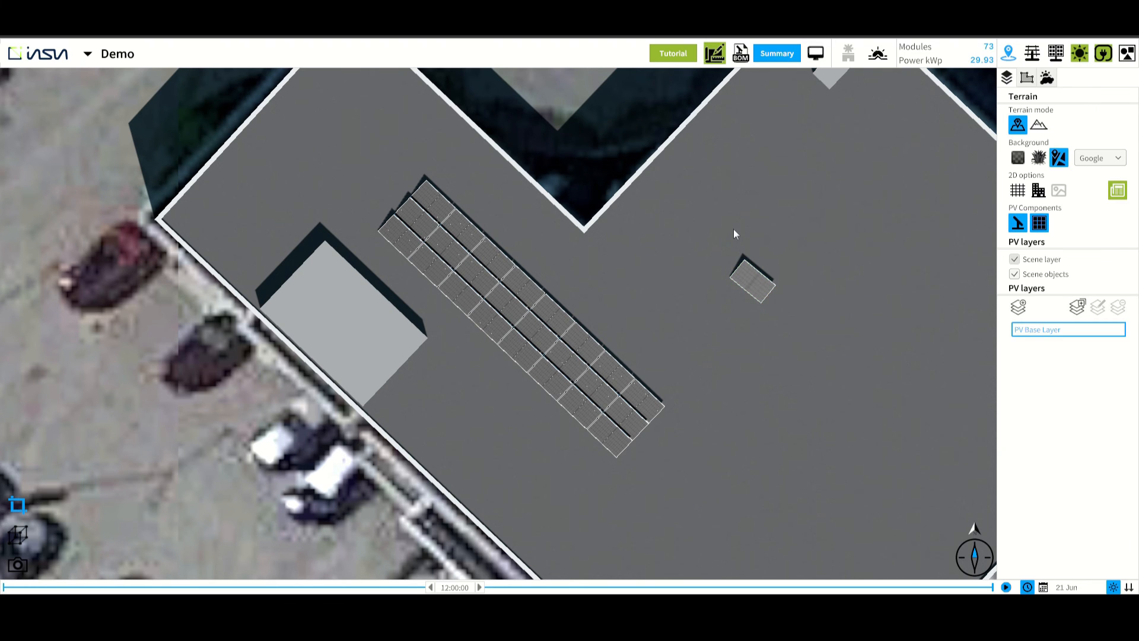
{"action": "left_click", "coordinate": [764, 285]}
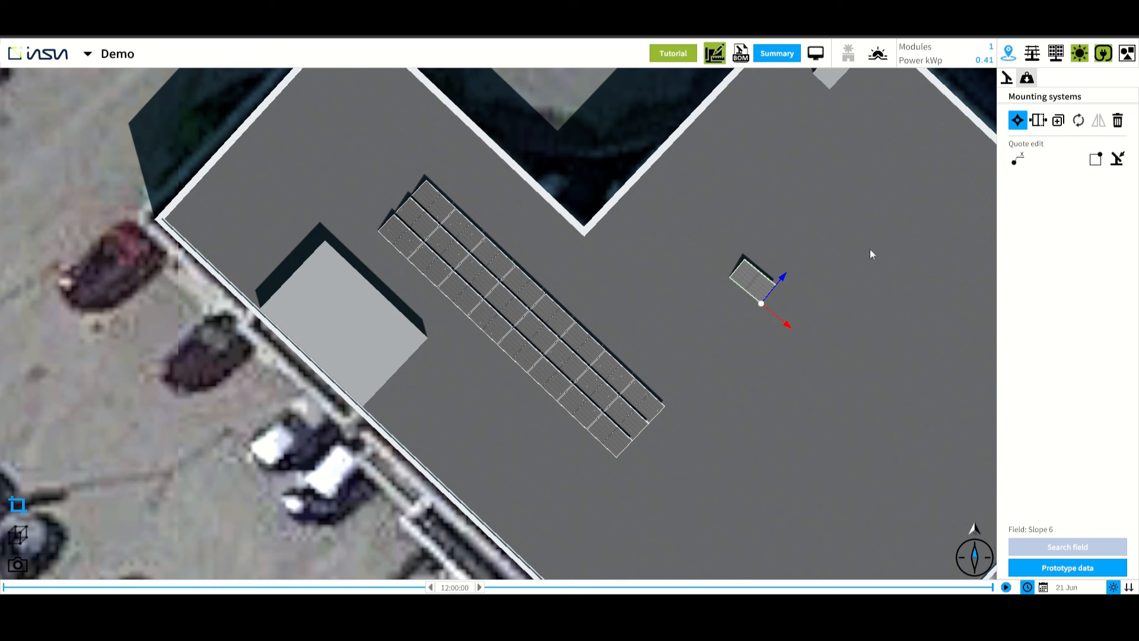
Select the outer module row and set its distance from the inner roof corner to 2 m with Quote edit
{"action": "left_click", "coordinate": [422, 195]}
{"action": "scroll", "coordinate": [507, 148], "scroll_direction": "down", "scroll_amount": 1}
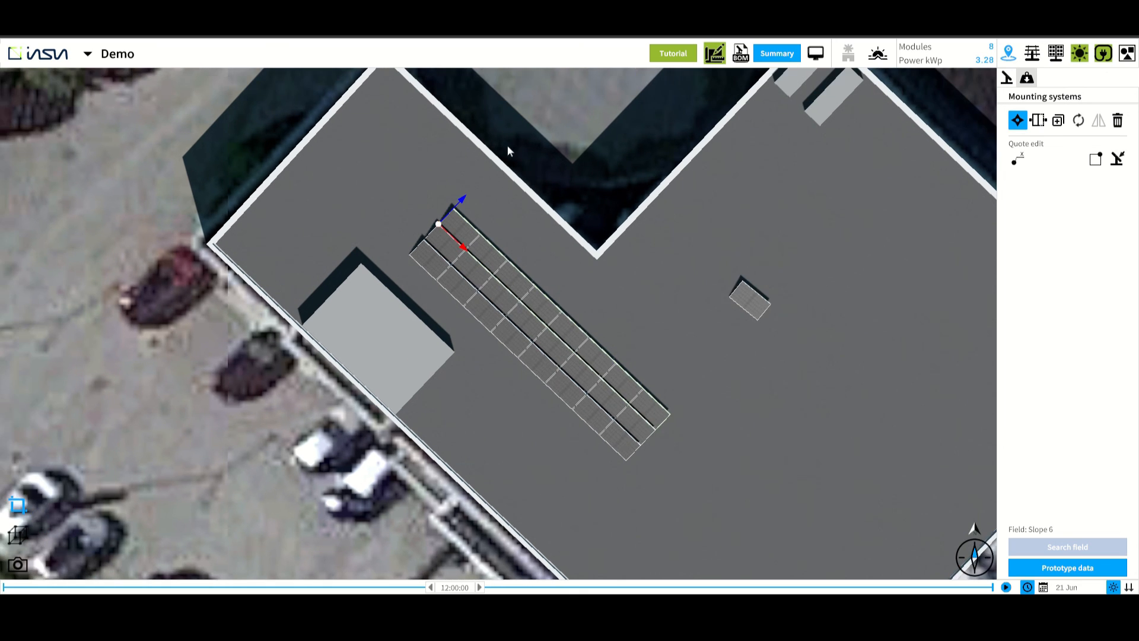
{"action": "left_click", "coordinate": [1018, 162]}
{"action": "scroll", "coordinate": [603, 309], "scroll_direction": "up", "scroll_amount": 2}
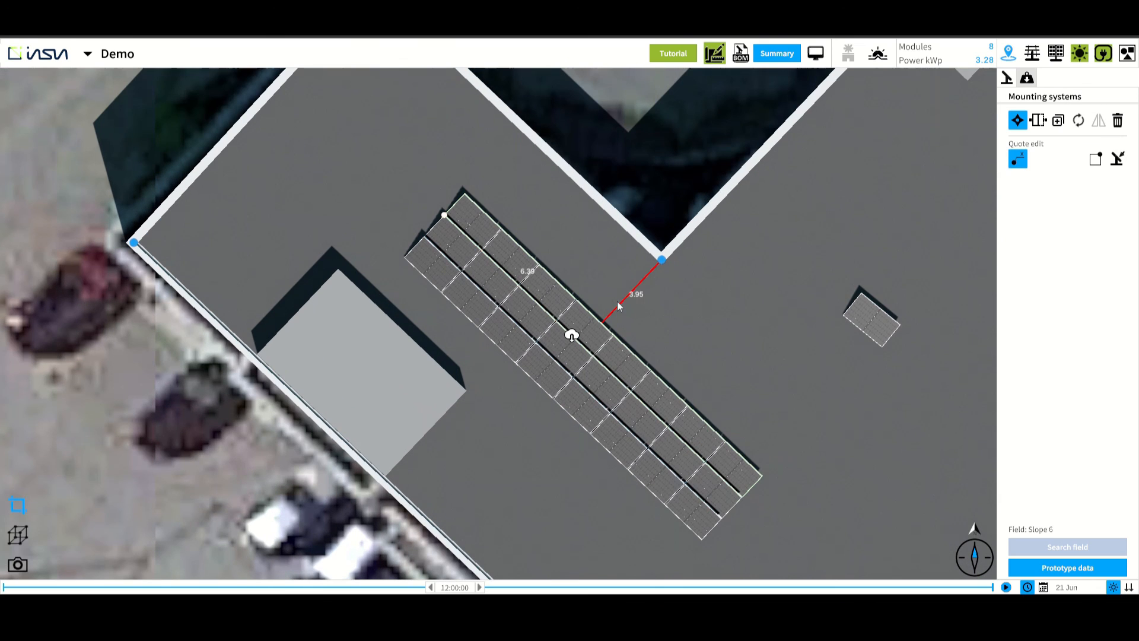
{"action": "left_click", "coordinate": [633, 292]}
{"action": "type", "text": "2"}
{"action": "key", "text": "Return"}
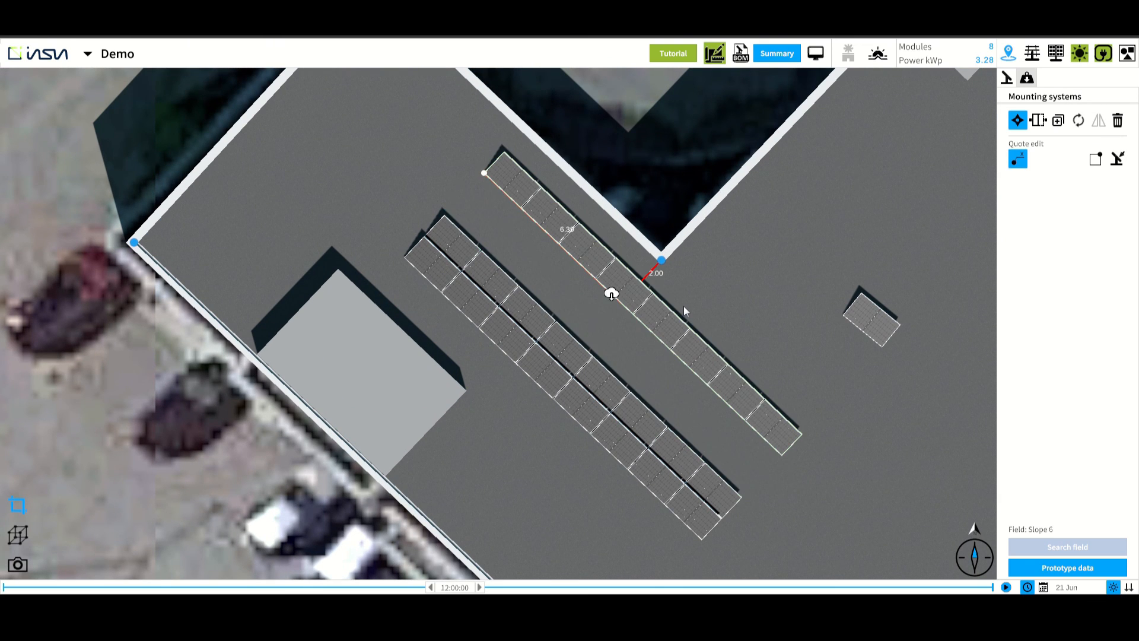
Select the next module row and pick its distance to the inner roof corner for editing
{"action": "left_click", "coordinate": [603, 370]}
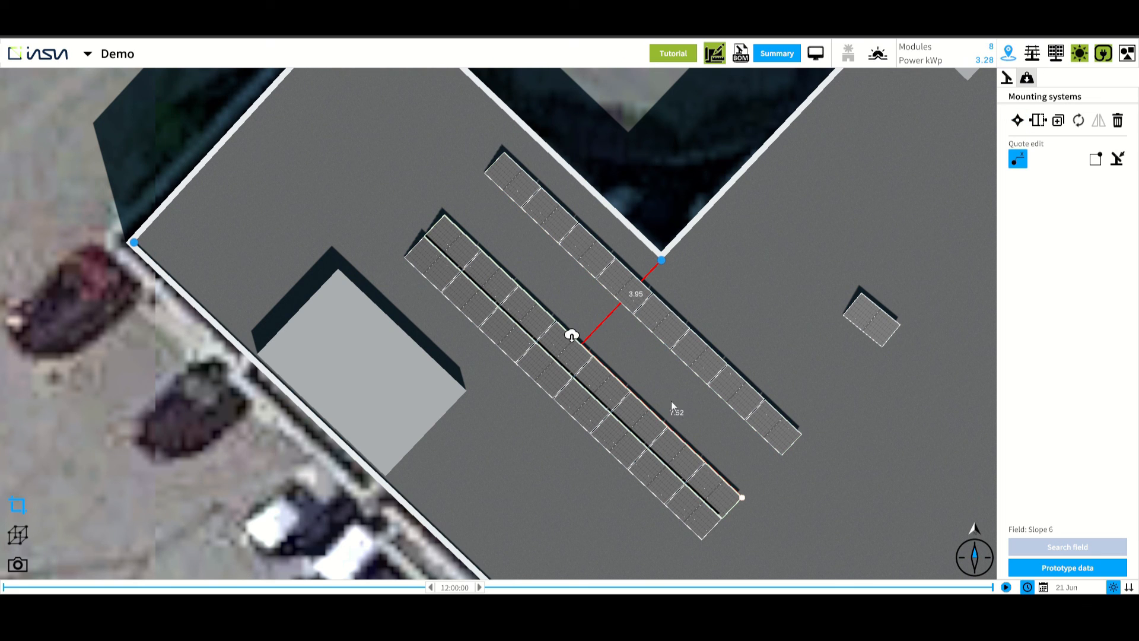
{"action": "left_click", "coordinate": [674, 503]}
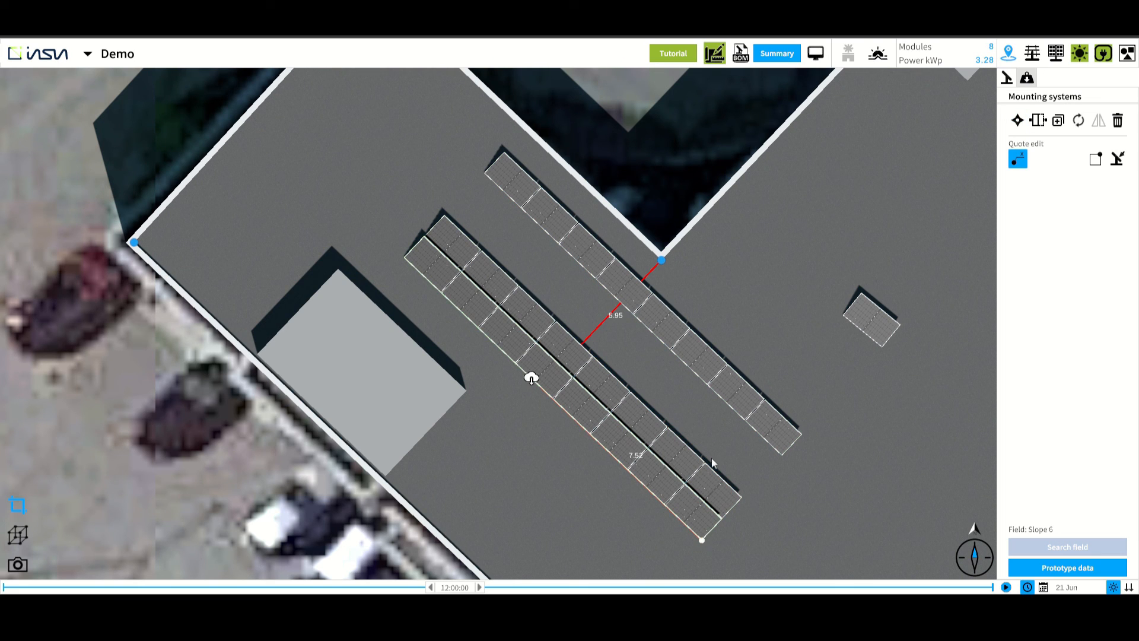